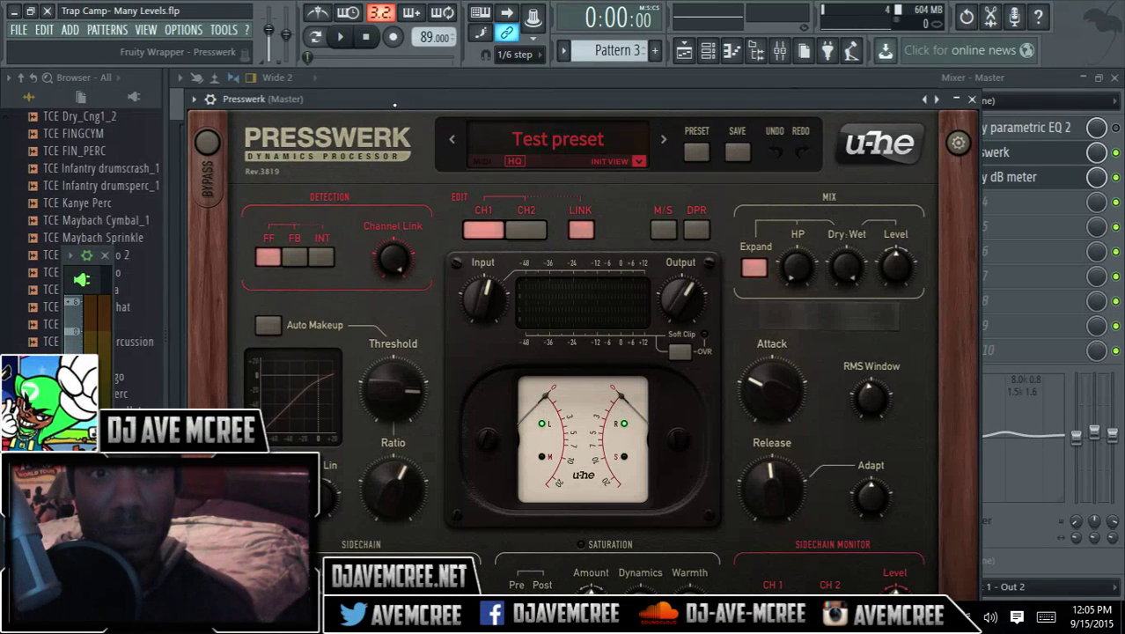
# Play Pattern 3 twice to hear it through Presswerk on the master, stopping playback each time.
pyautogui.click(341, 37)
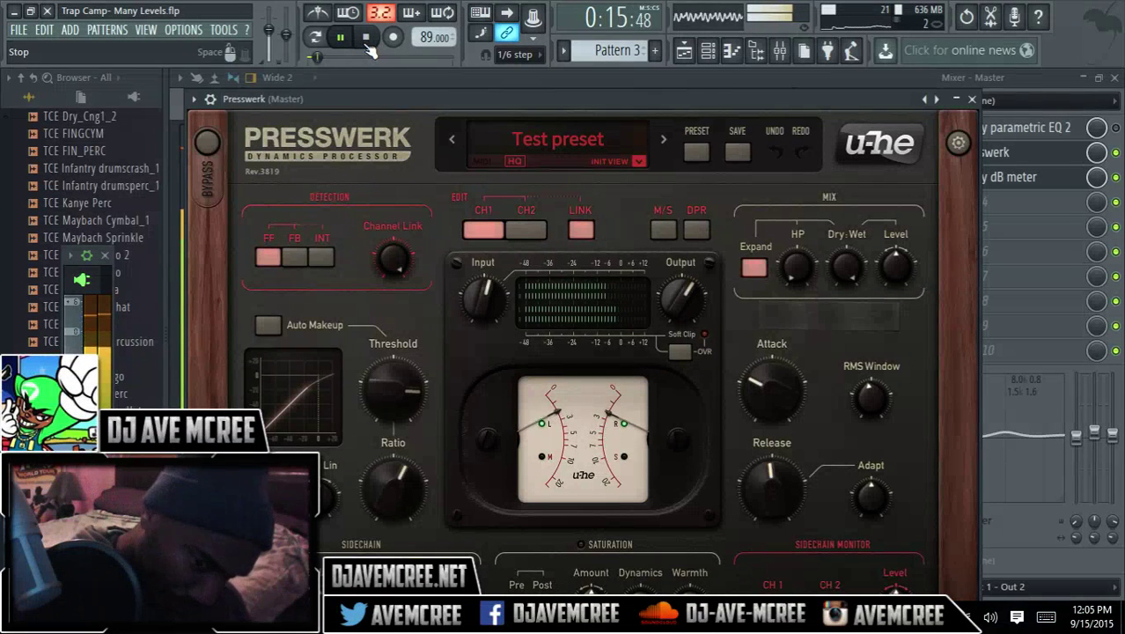
pyautogui.click(368, 46)
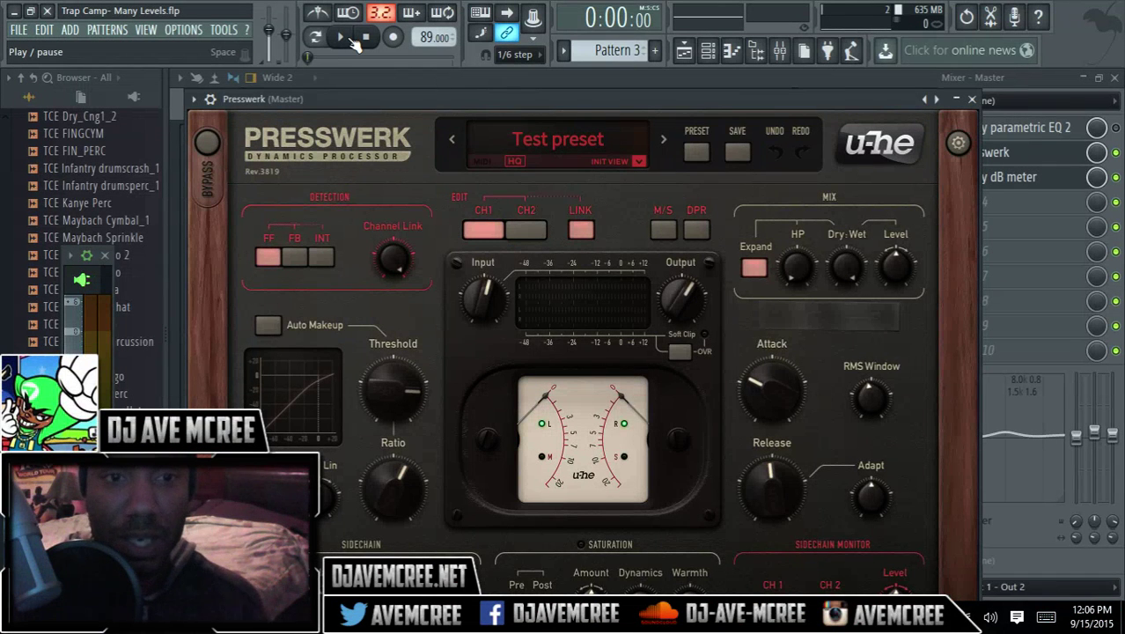
pyautogui.click(351, 40)
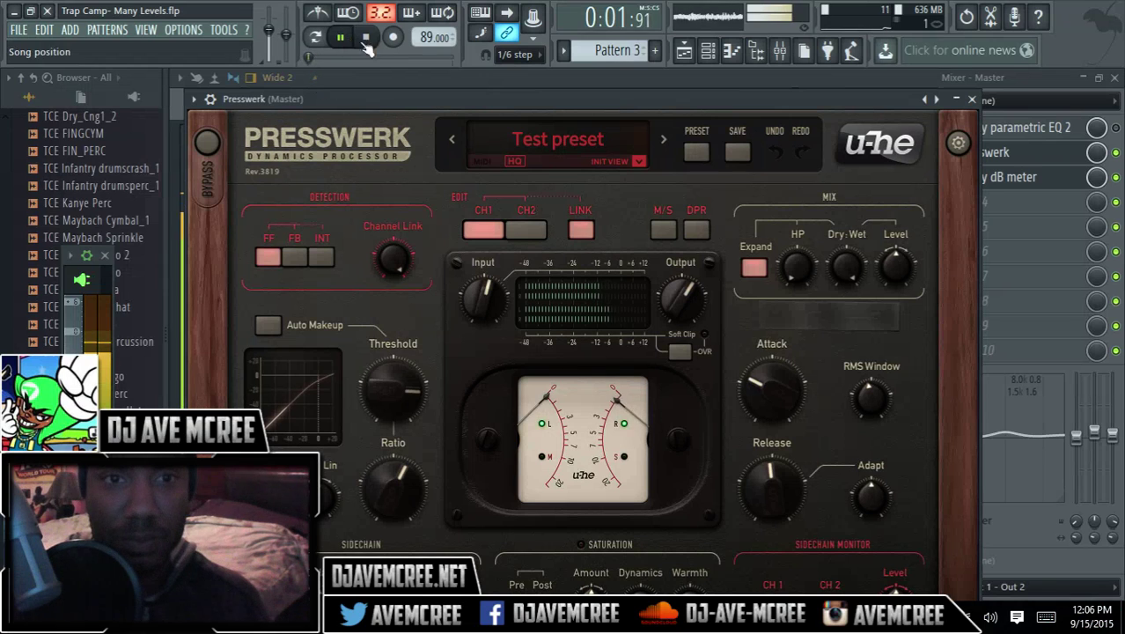
pyautogui.click(364, 39)
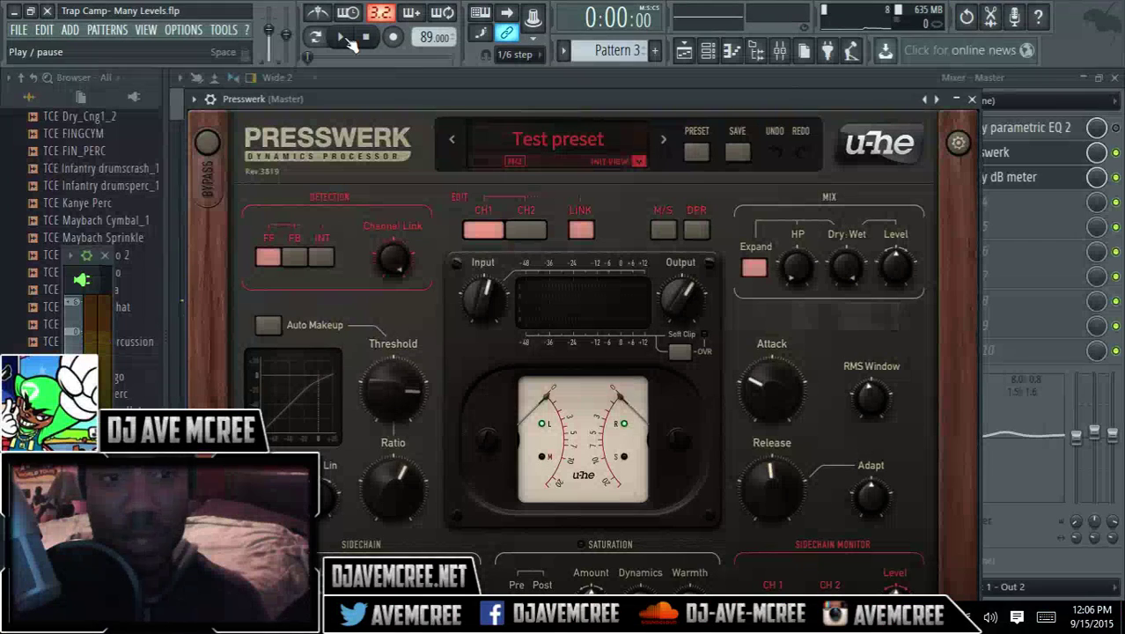
# Compare Pattern 3 with and without Presswerk by toggling its bypass during playback, finishing with bypass off and playback stopped.
pyautogui.click(350, 42)
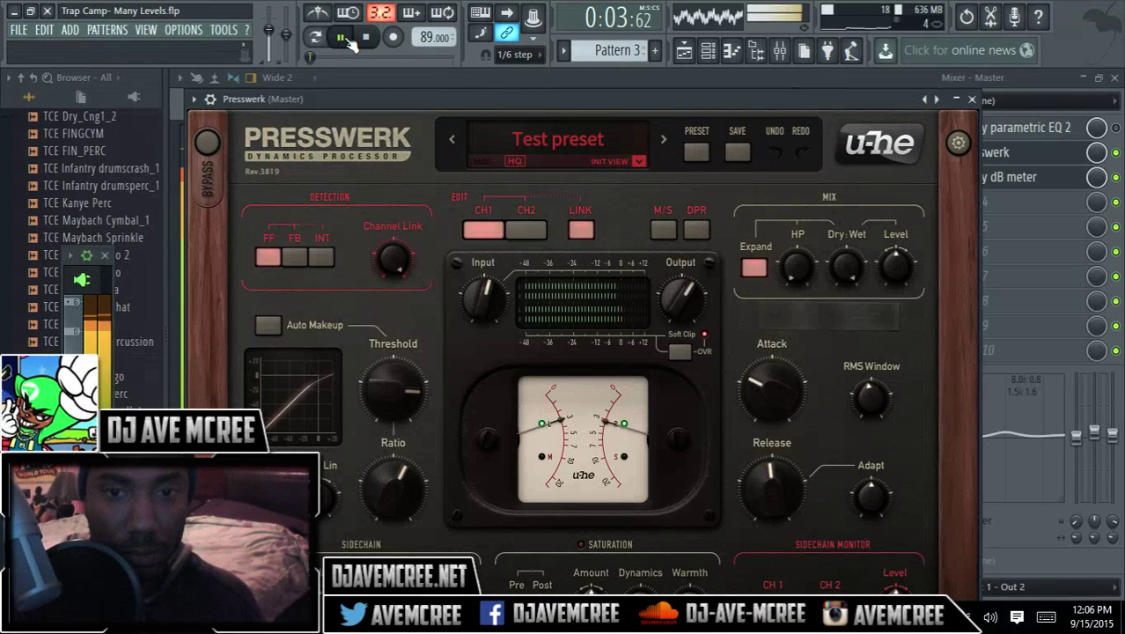
pyautogui.click(209, 142)
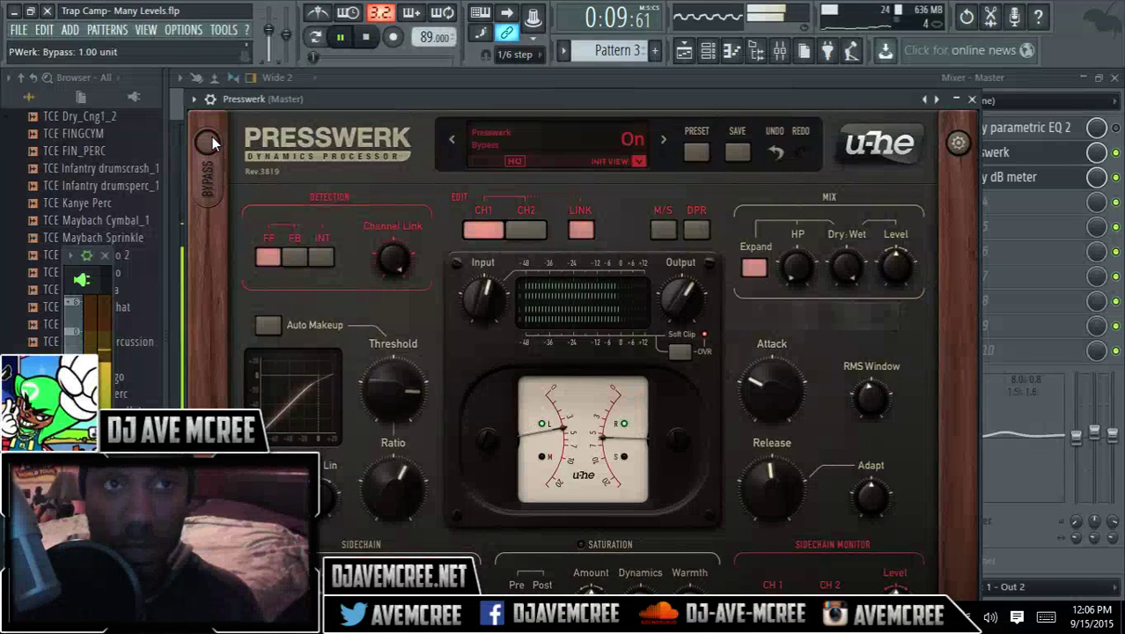
pyautogui.click(210, 141)
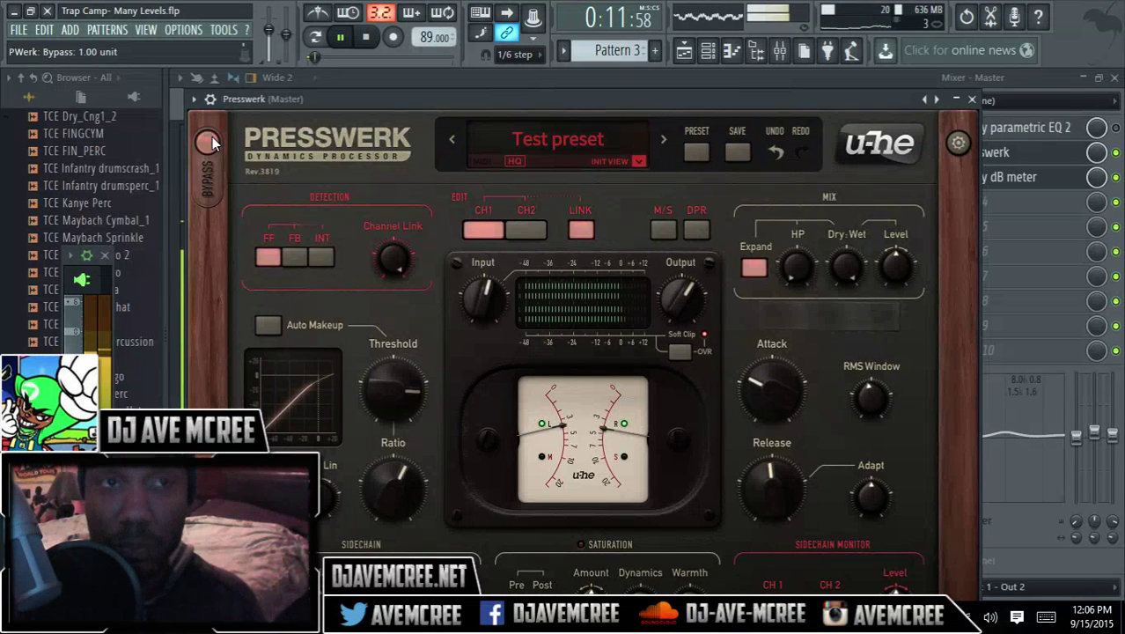
pyautogui.click(210, 141)
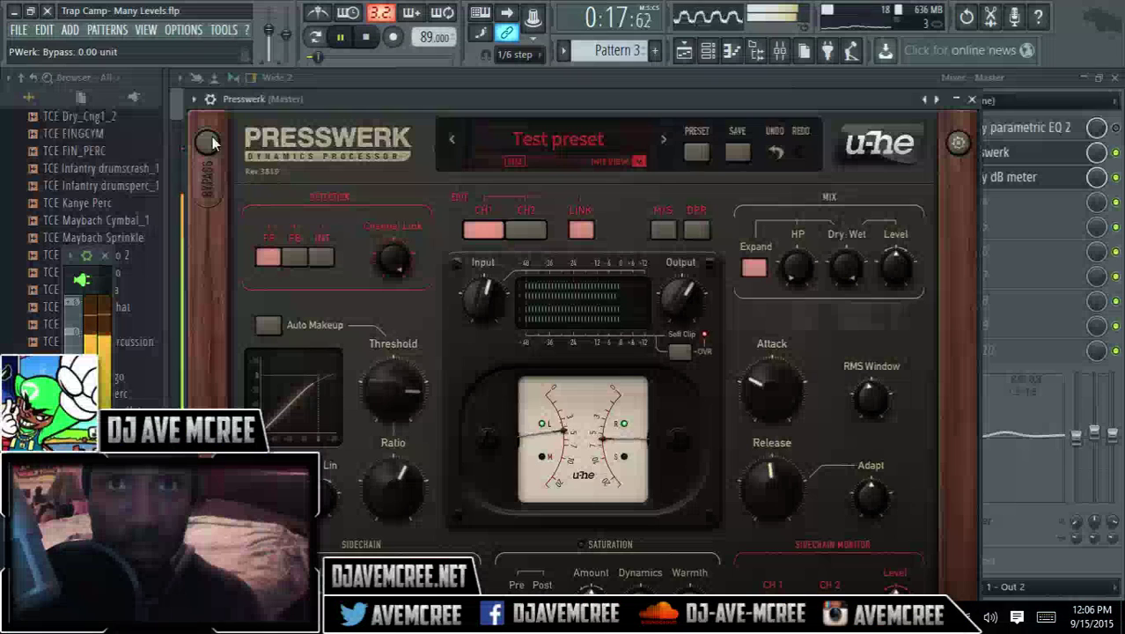
pyautogui.click(210, 142)
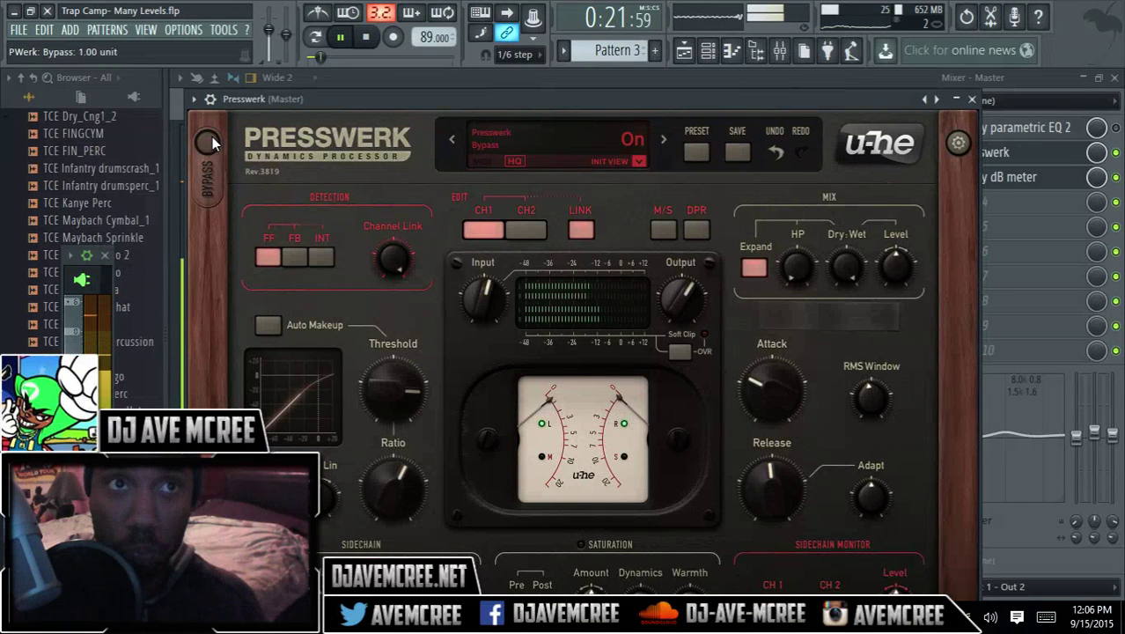
pyautogui.click(210, 142)
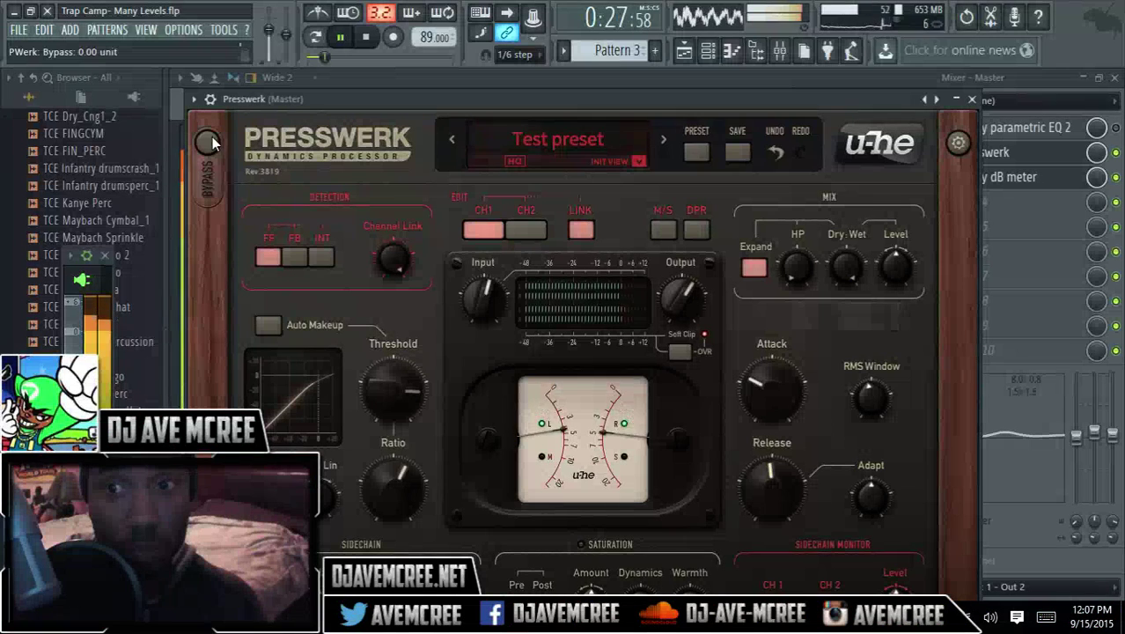
pyautogui.click(210, 142)
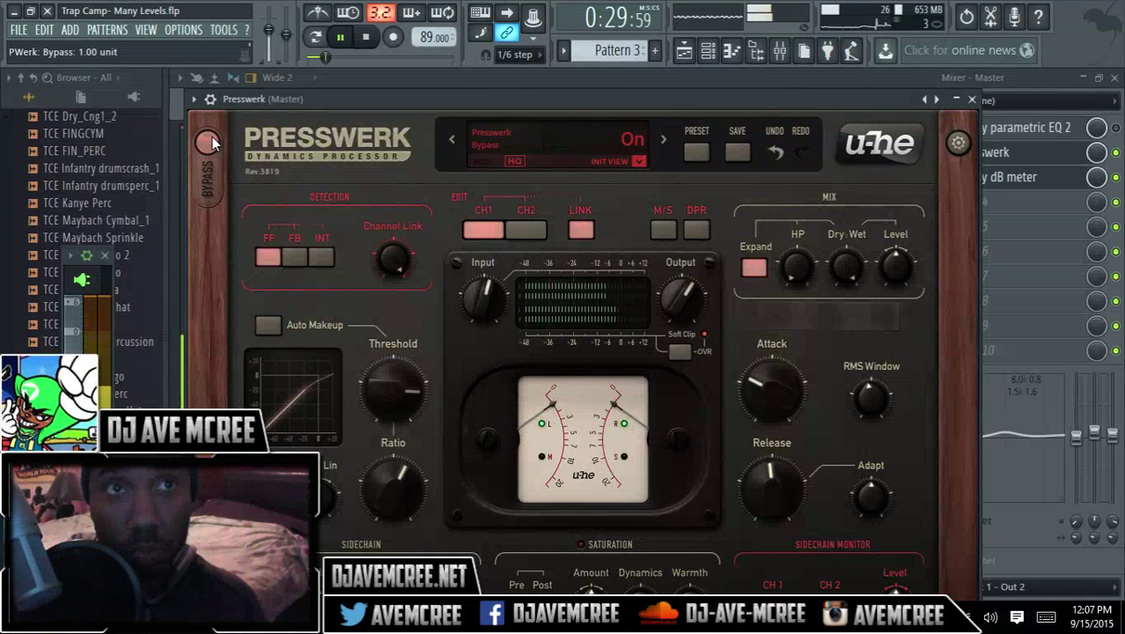
pyautogui.click(213, 139)
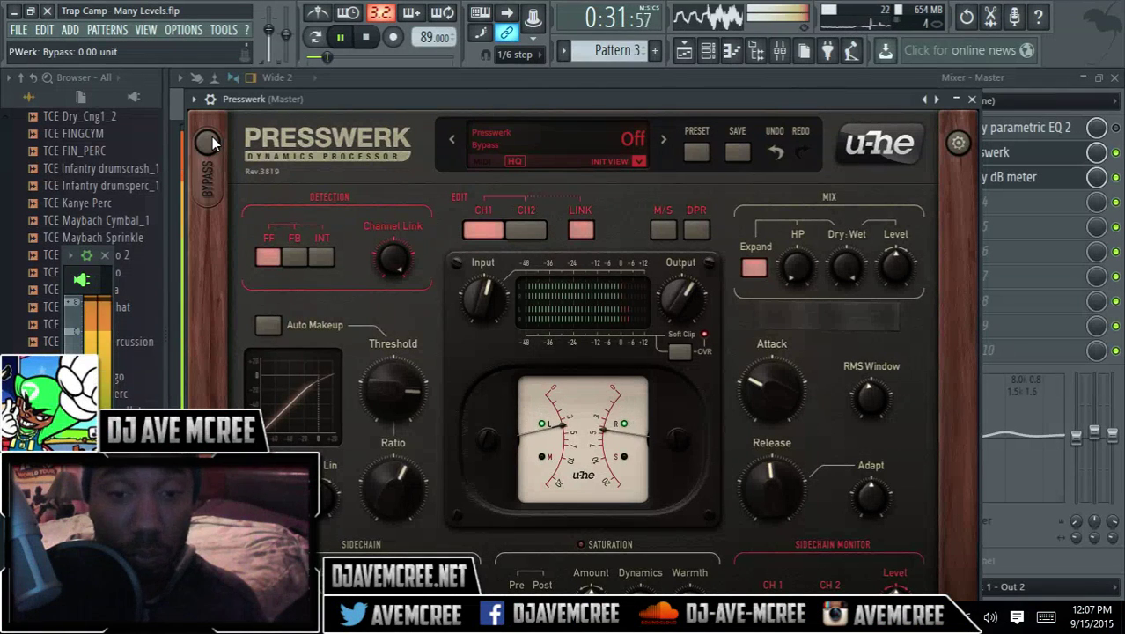
pyautogui.click(367, 46)
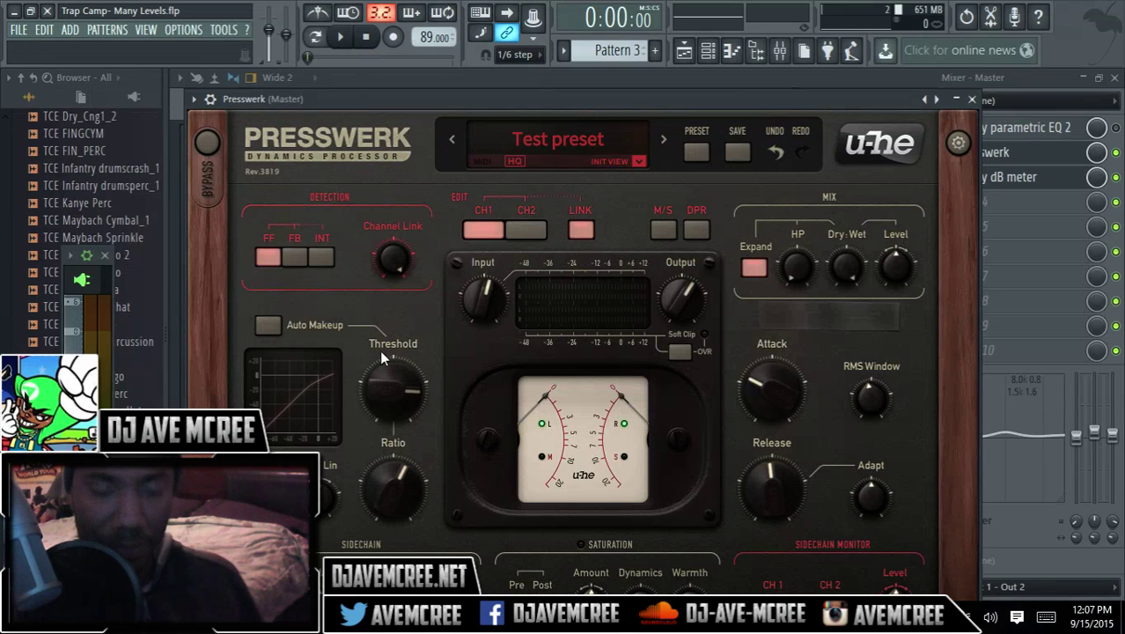
# Switch to the Presswerk user guide PDF to examine the simplified signal flow diagram, and return to the plugin.
pyautogui.moveTo(400, 619)
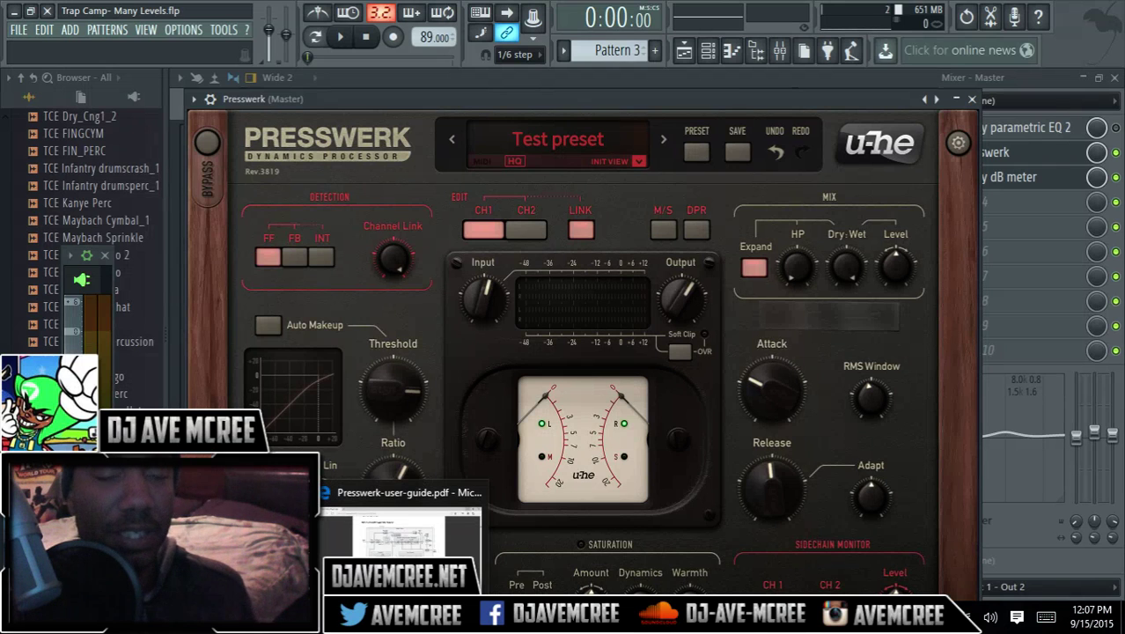
pyautogui.click(401, 532)
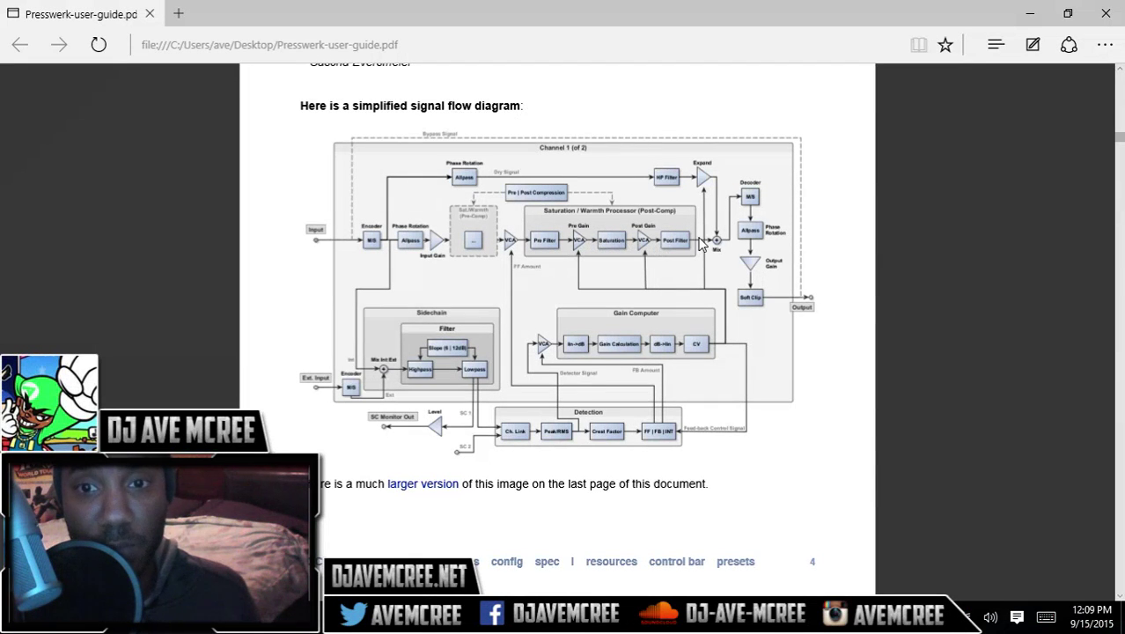
pyautogui.click(1035, 17)
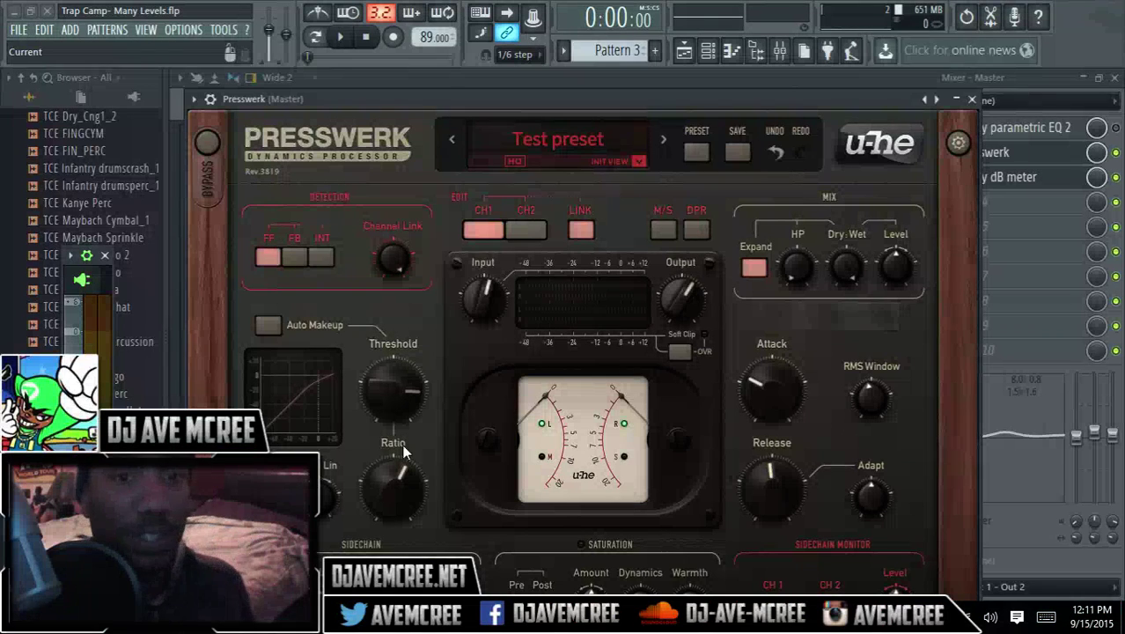
# Alternate Presswerk's detection mode between Feed-Back and Feed-Forward, ending on Feed-Forward.
pyautogui.click(299, 262)
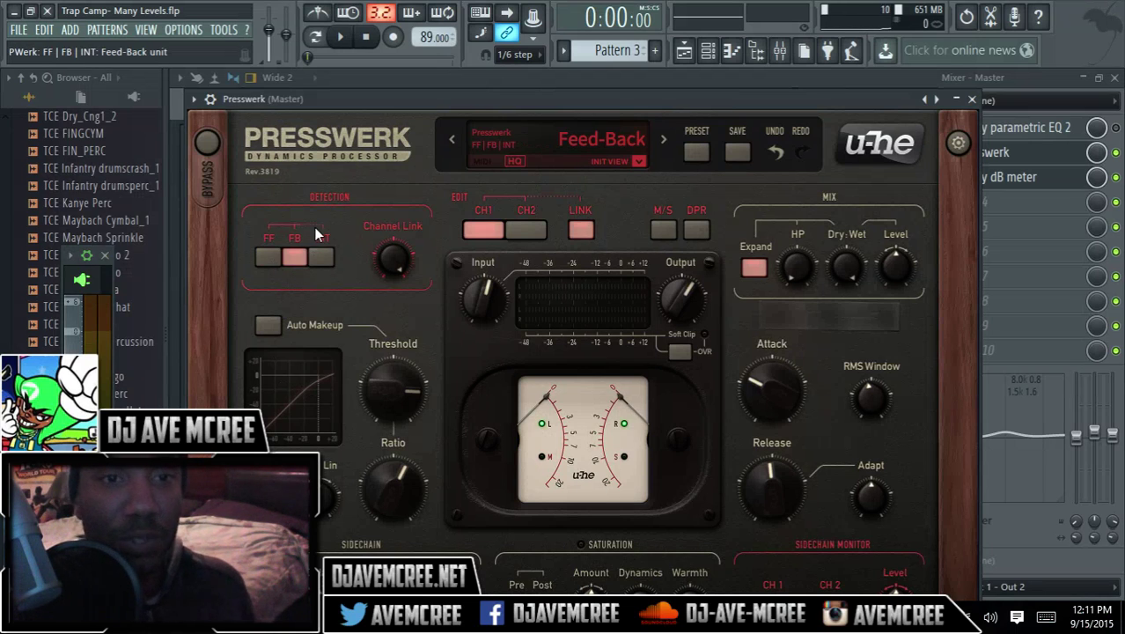
pyautogui.click(268, 257)
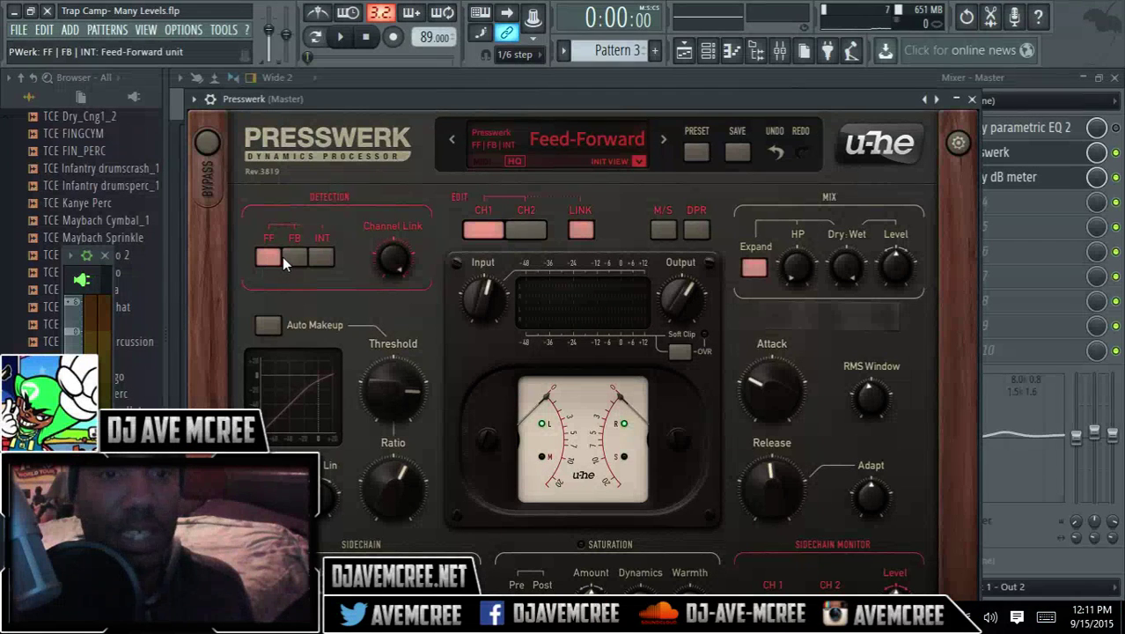
pyautogui.click(283, 262)
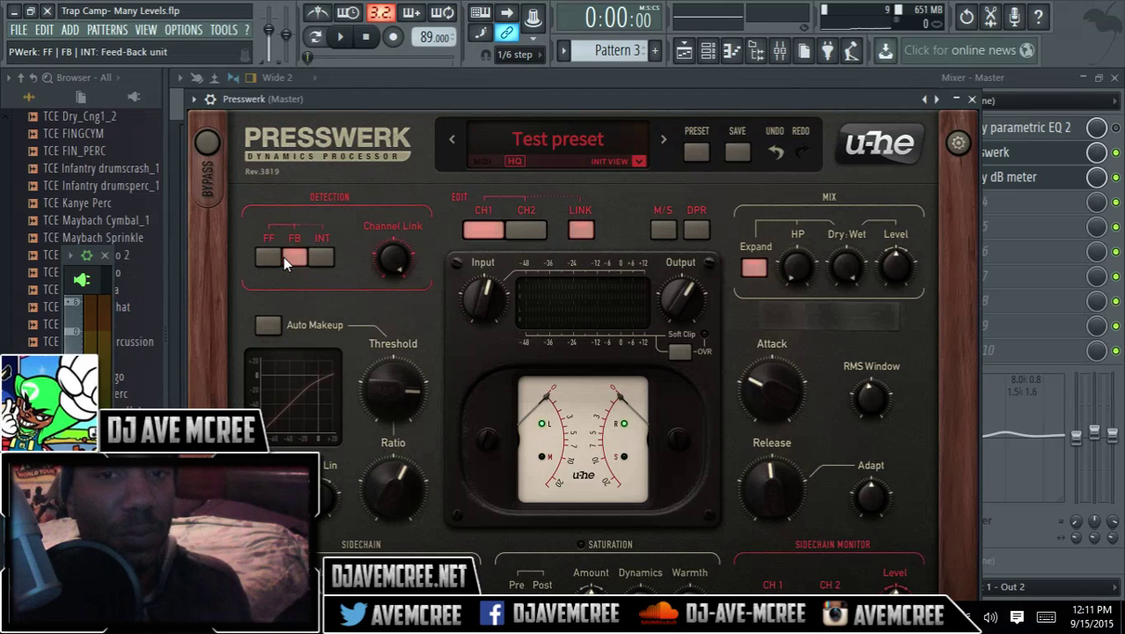
pyautogui.click(268, 256)
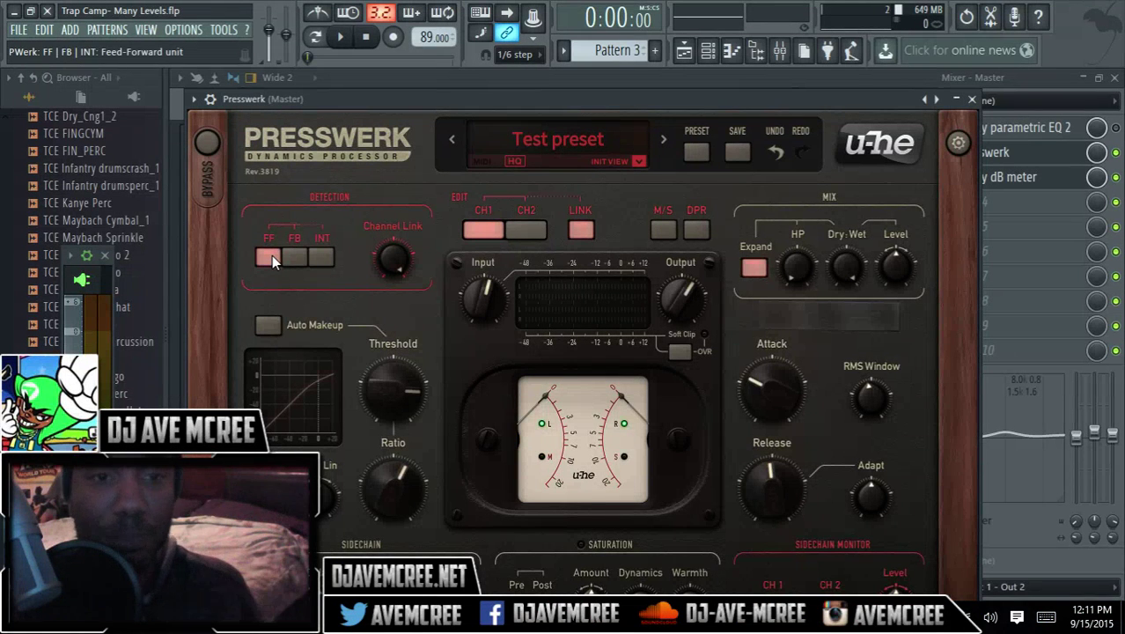
# Play Pattern 3 and change the detection mode from Feed-Forward to Feed-Back to compare them, and stop playback.
pyautogui.click(343, 37)
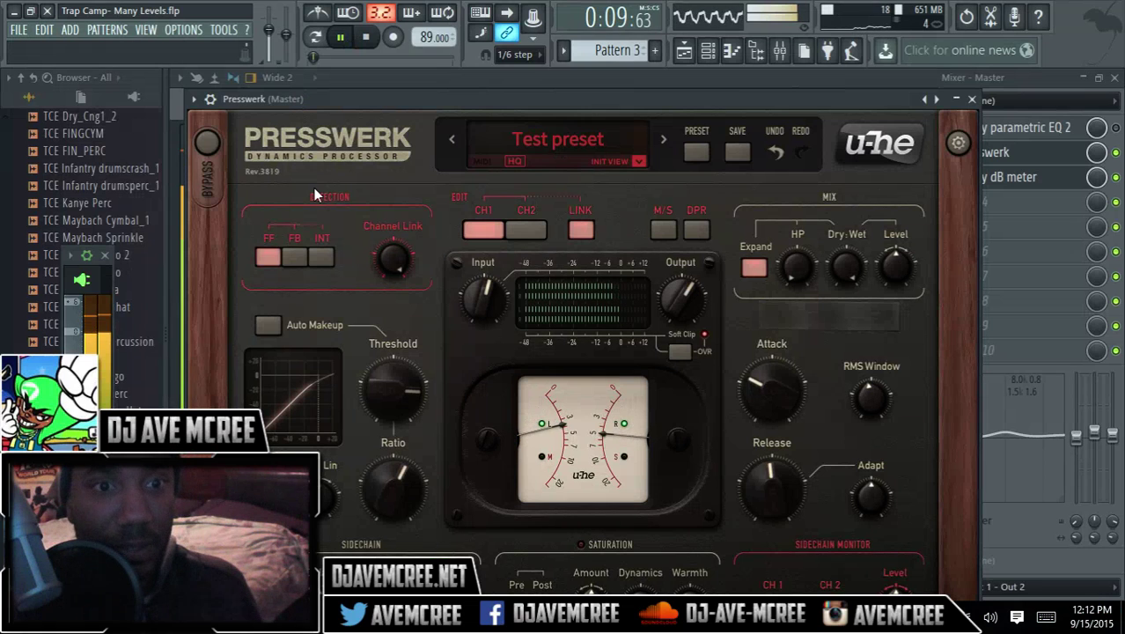
pyautogui.click(295, 256)
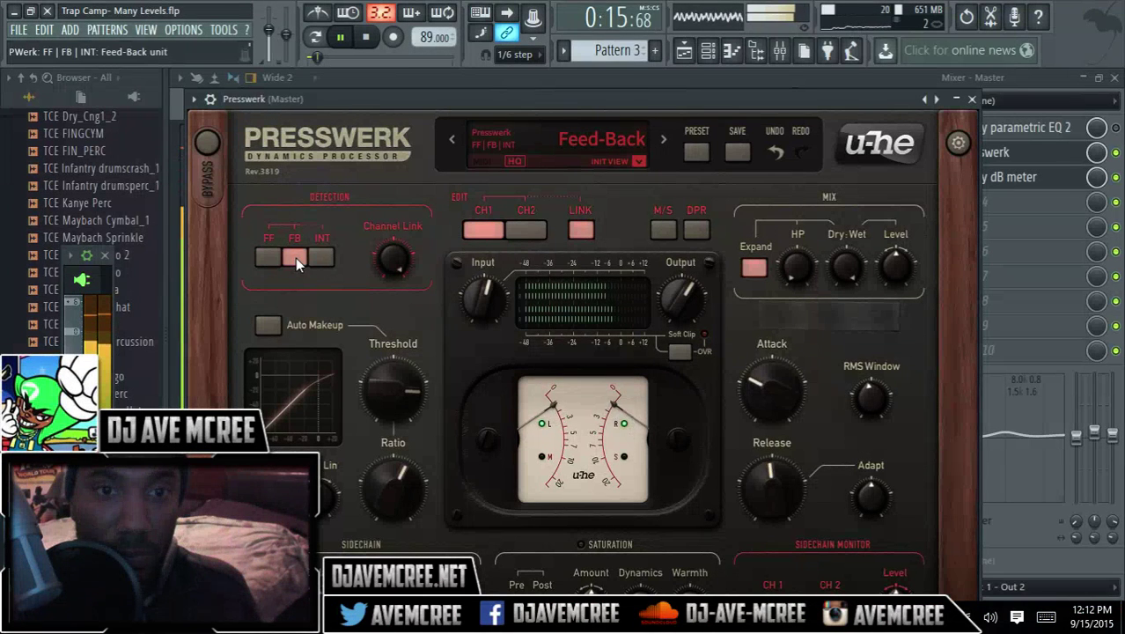
pyautogui.click(295, 258)
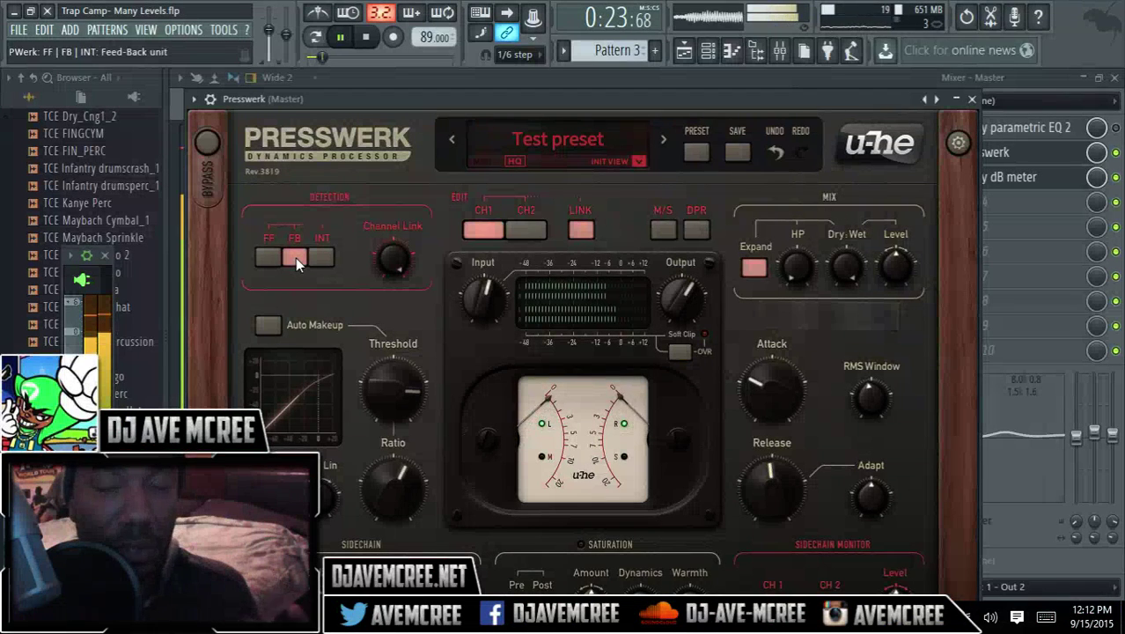
pyautogui.click(368, 41)
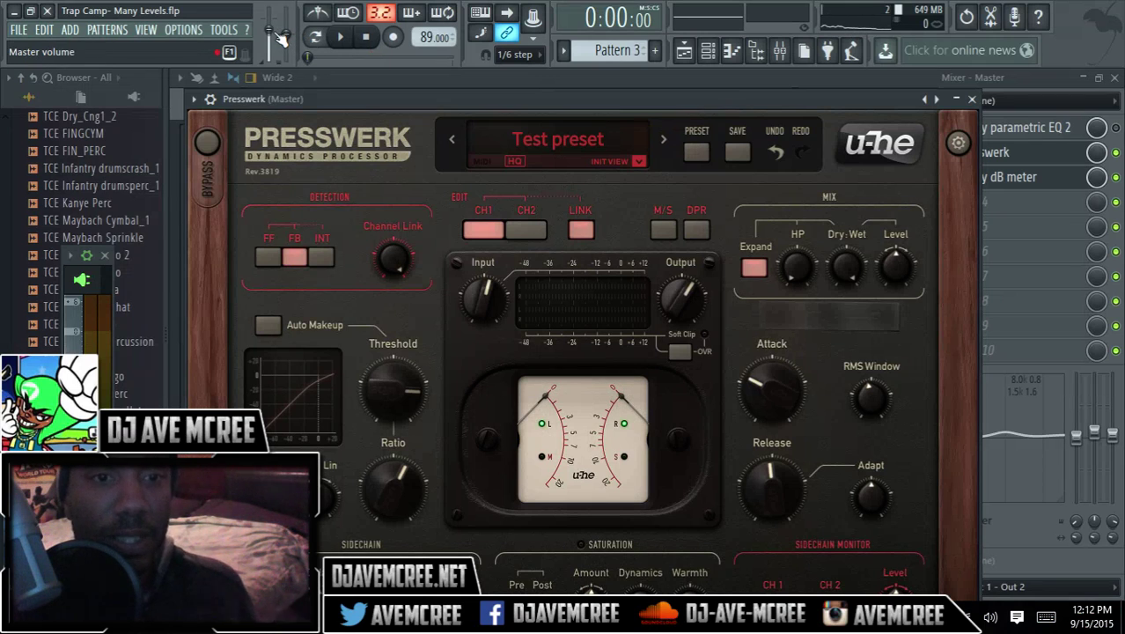
# Set Presswerk's detection mode to Interactive and audition Pattern 3 with it.
pyautogui.click(323, 256)
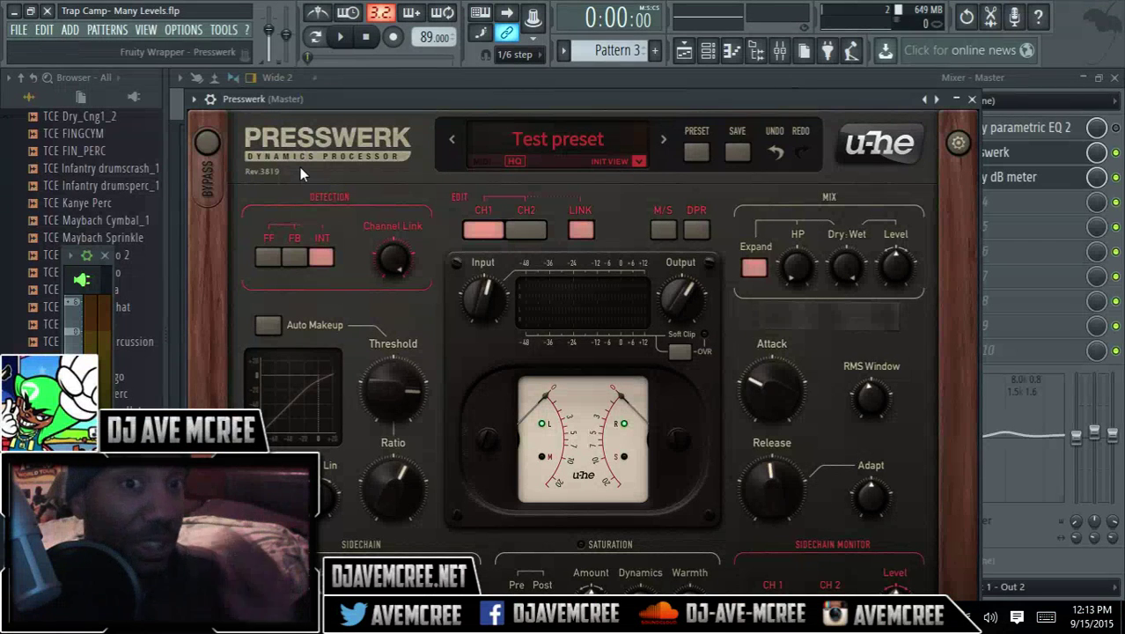
pyautogui.click(325, 257)
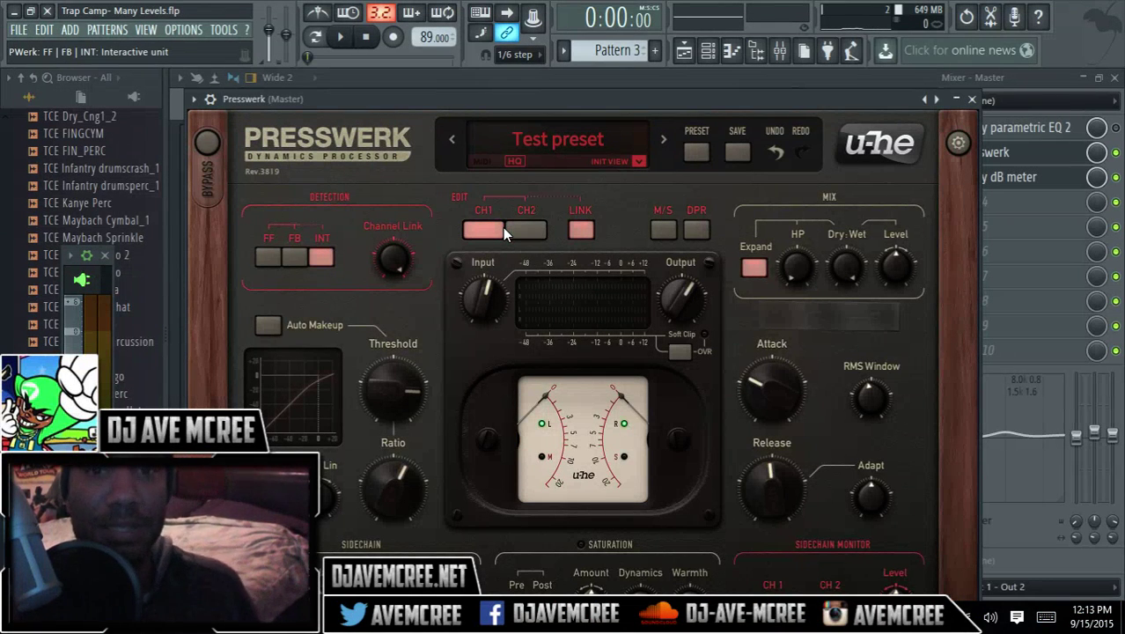
pyautogui.click(342, 37)
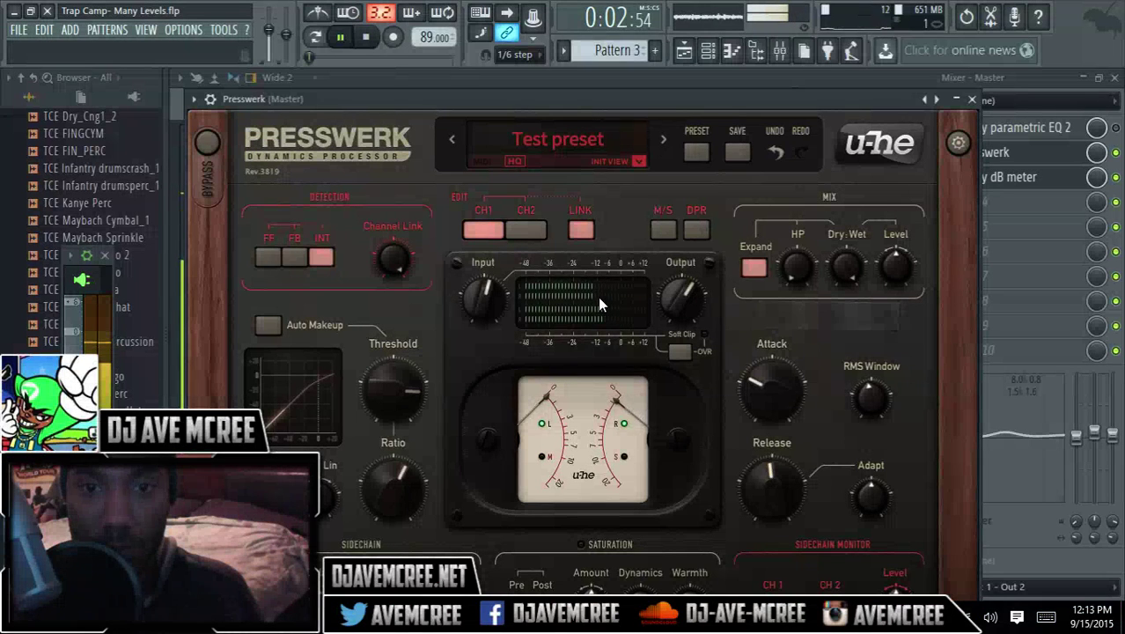
pyautogui.click(365, 37)
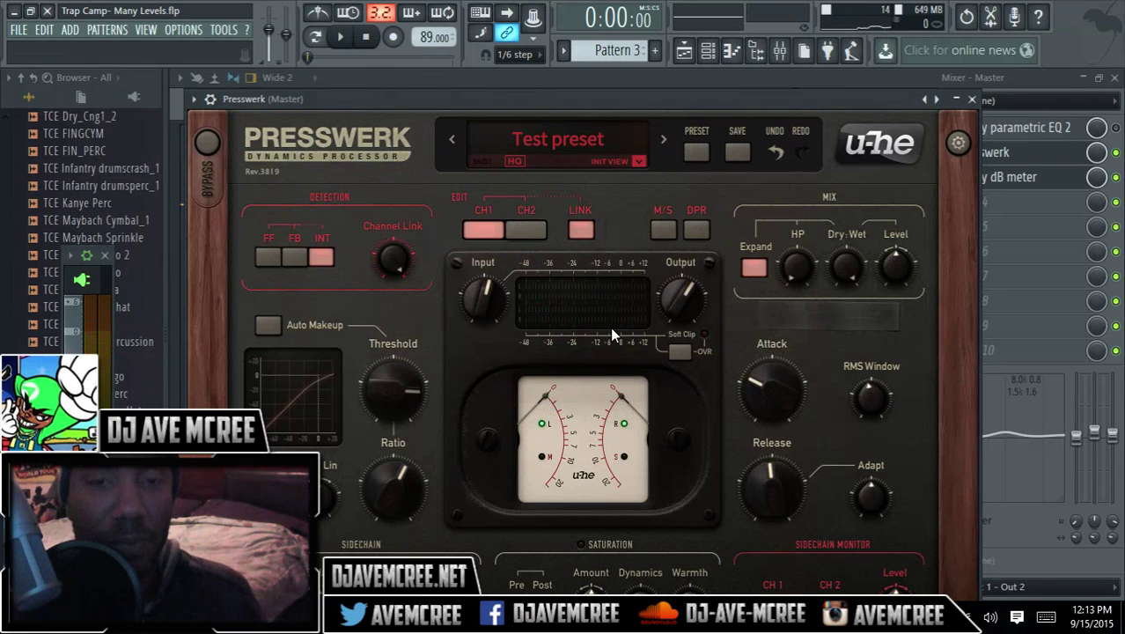
# Turn off the channel edit link and play Pattern 3, switching editing from channel 1 to channel 2 before stopping.
pyautogui.click(578, 232)
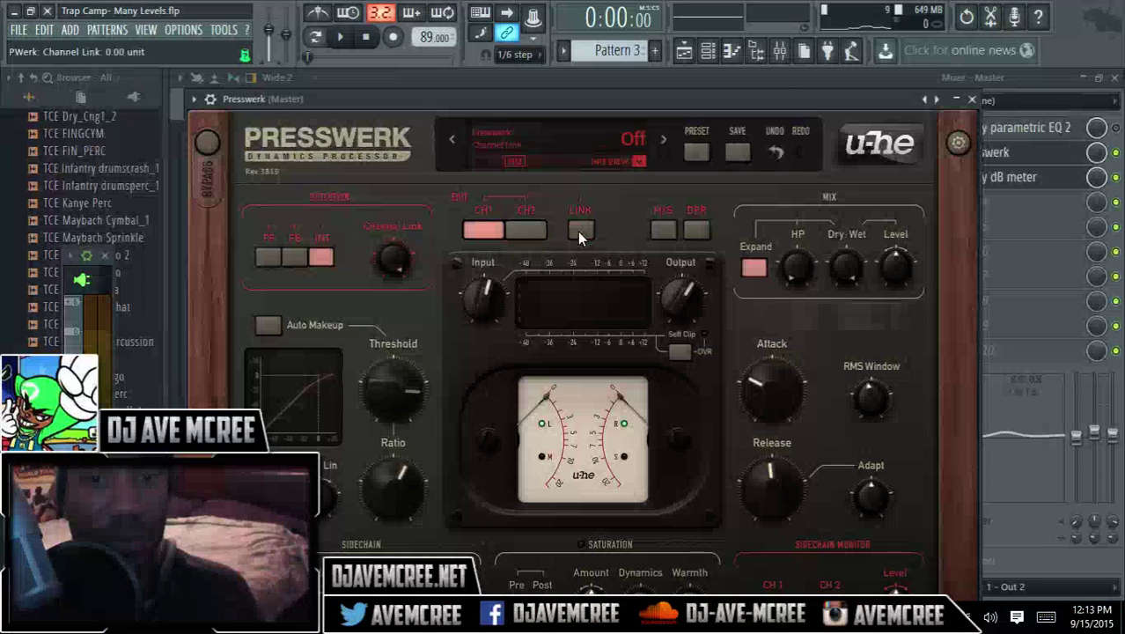
pyautogui.click(342, 37)
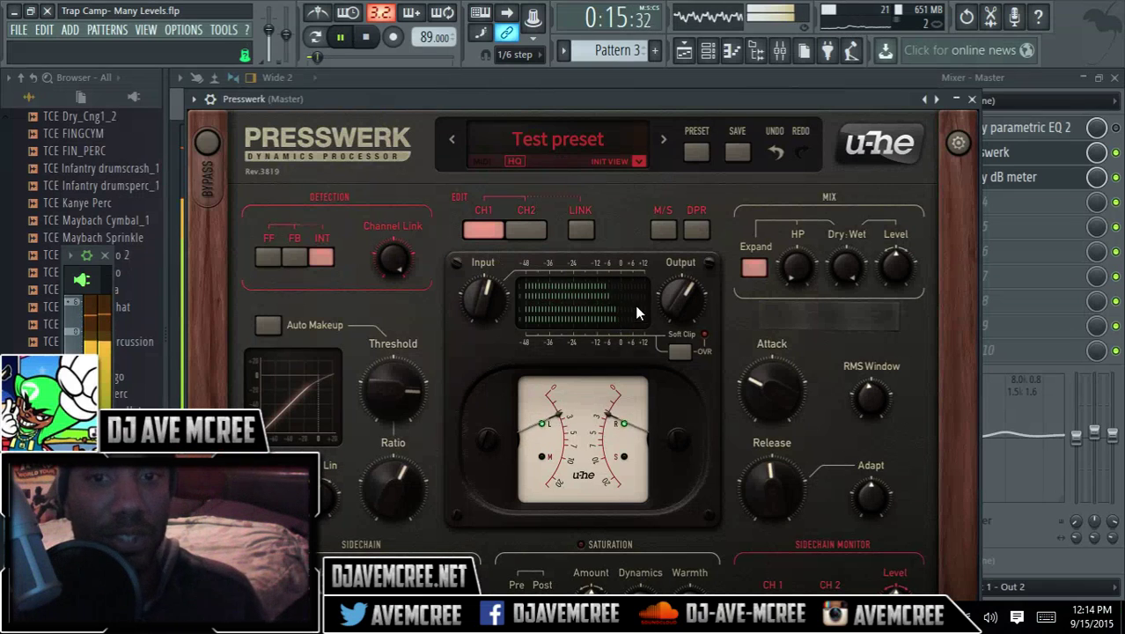
pyautogui.click(533, 229)
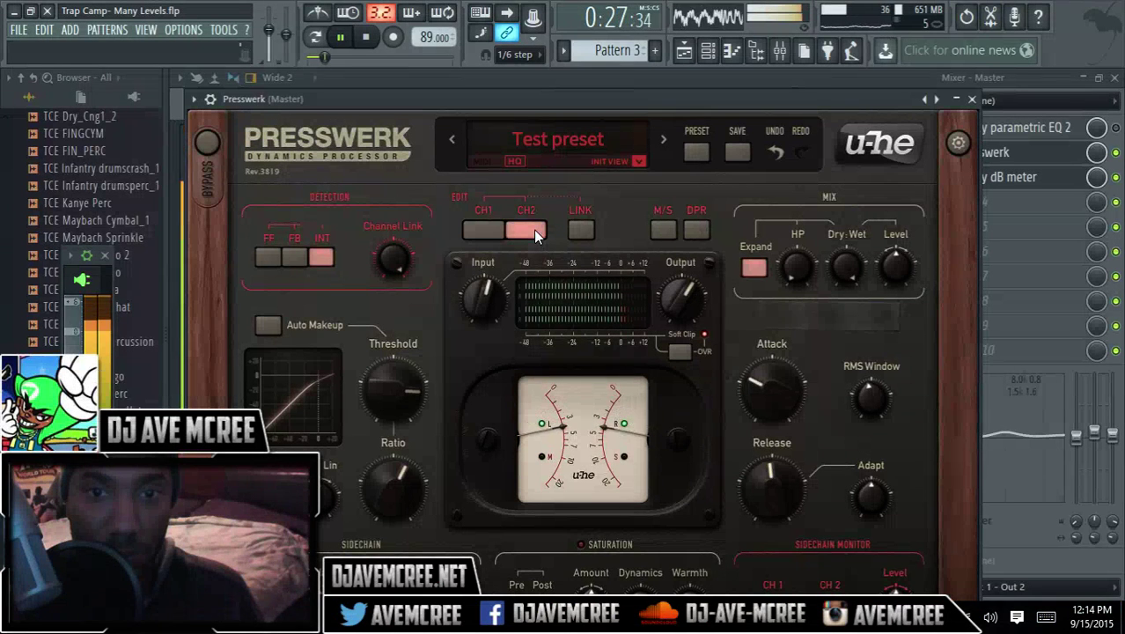
pyautogui.click(367, 38)
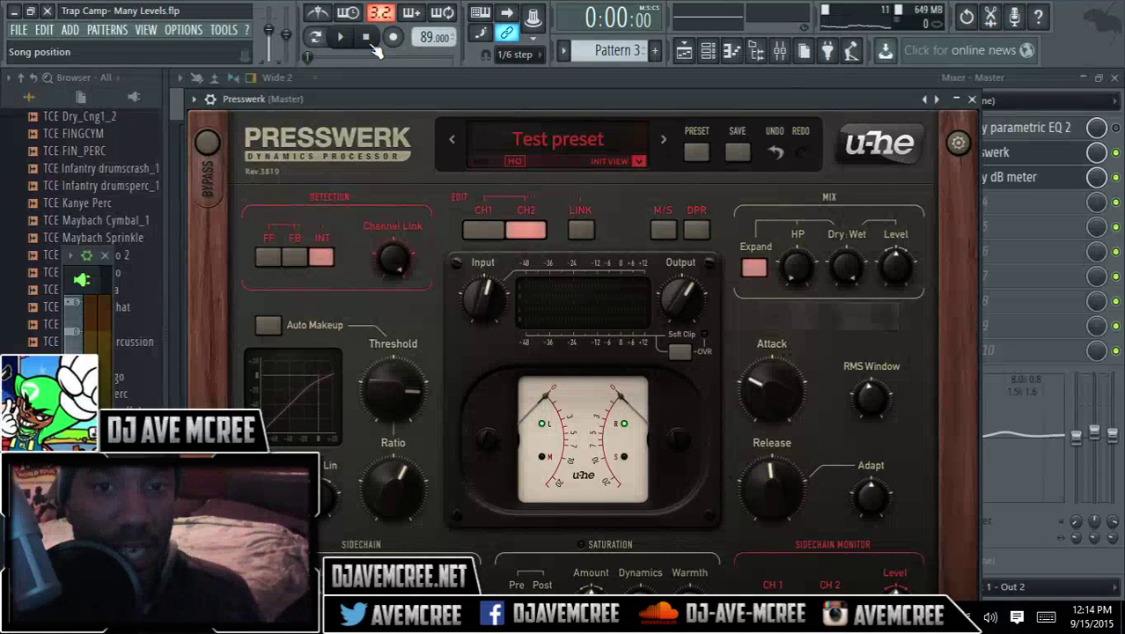
# Alternate between editing channels 1 and 2, return to channel 1 and turn the channel link back on.
pyautogui.click(493, 231)
pyautogui.click(526, 231)
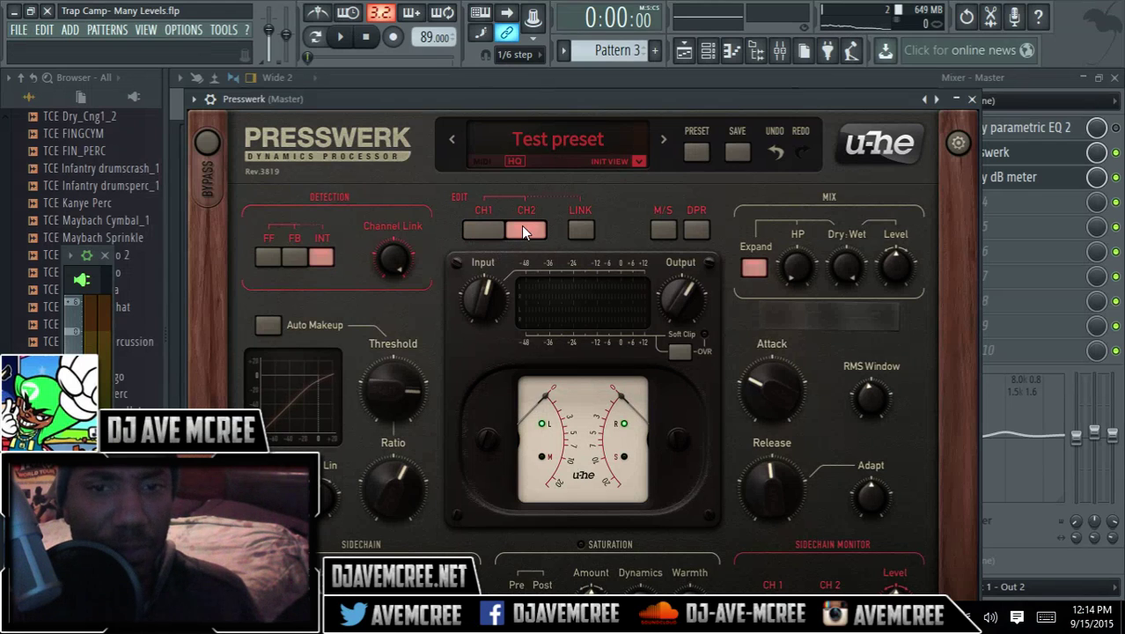
pyautogui.click(485, 226)
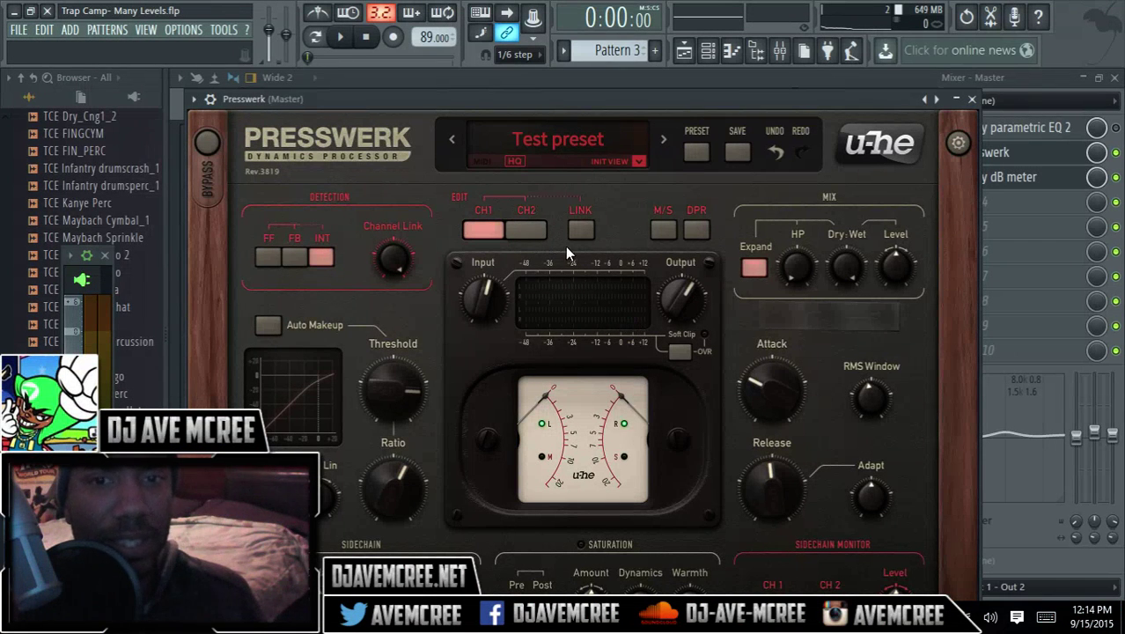
pyautogui.click(582, 230)
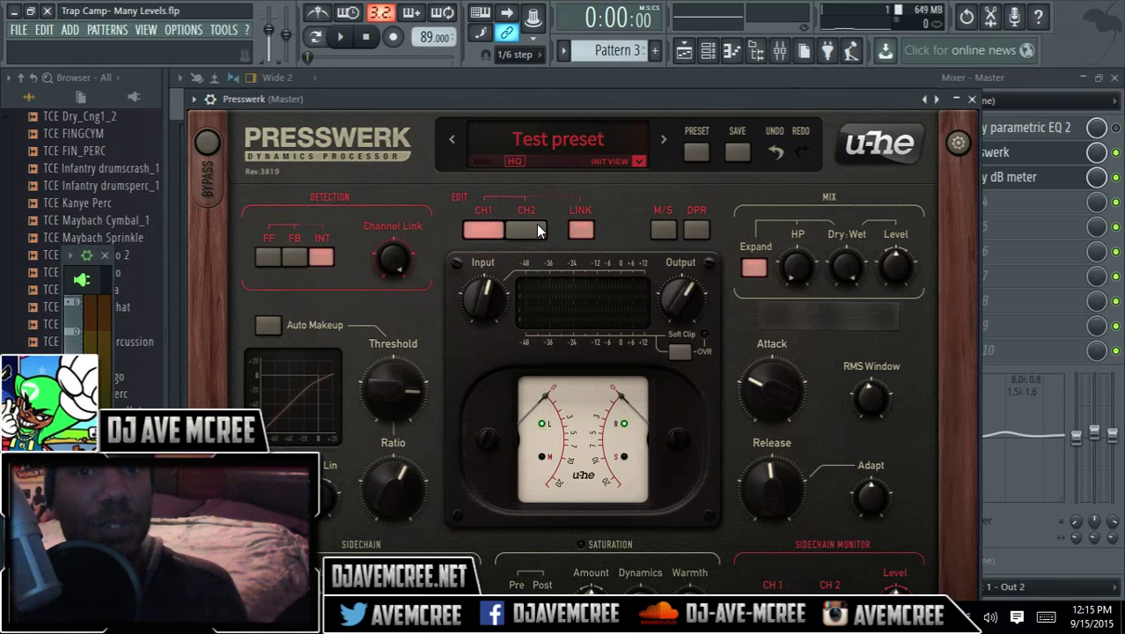
# Turn on mid/side processing, play Pattern 3 to audition it, and turn it off again during playback.
pyautogui.click(660, 234)
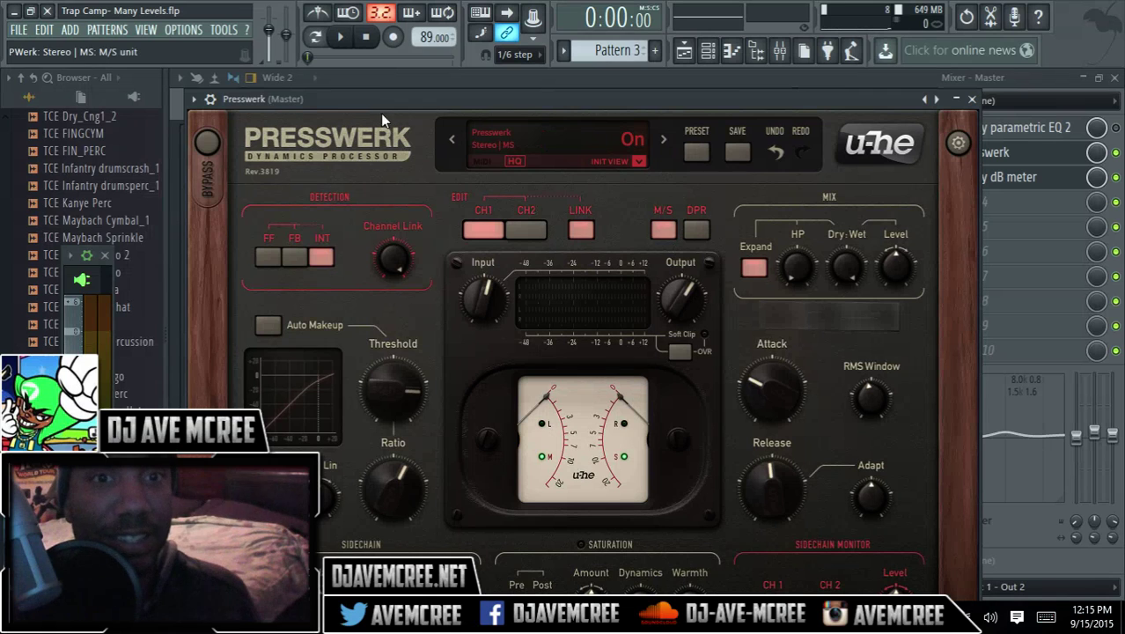
pyautogui.click(341, 39)
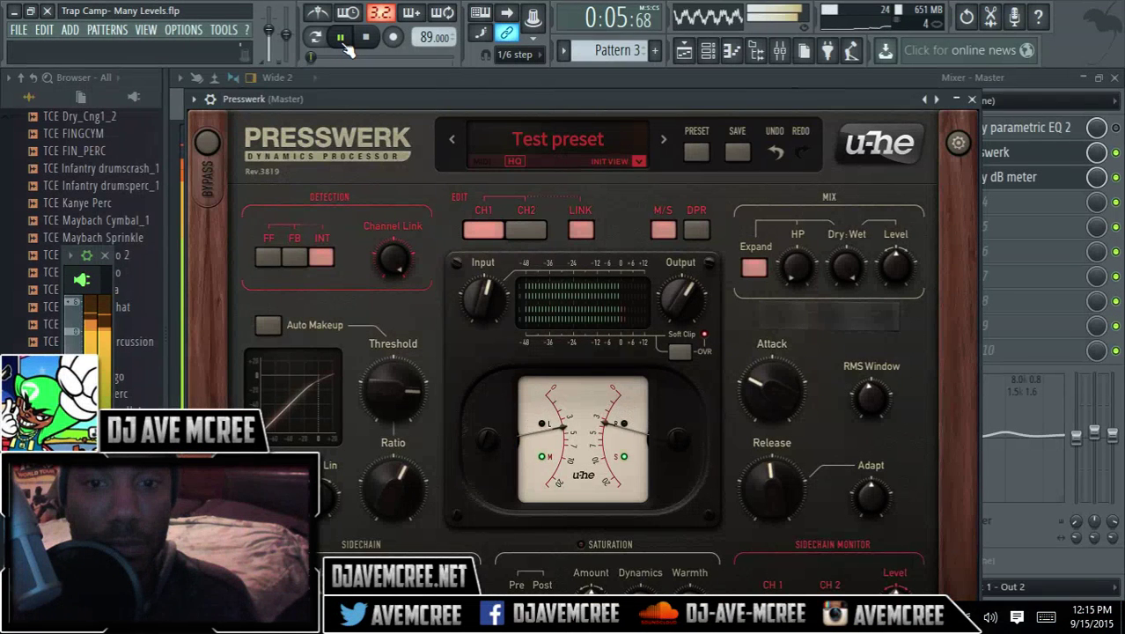
pyautogui.click(662, 231)
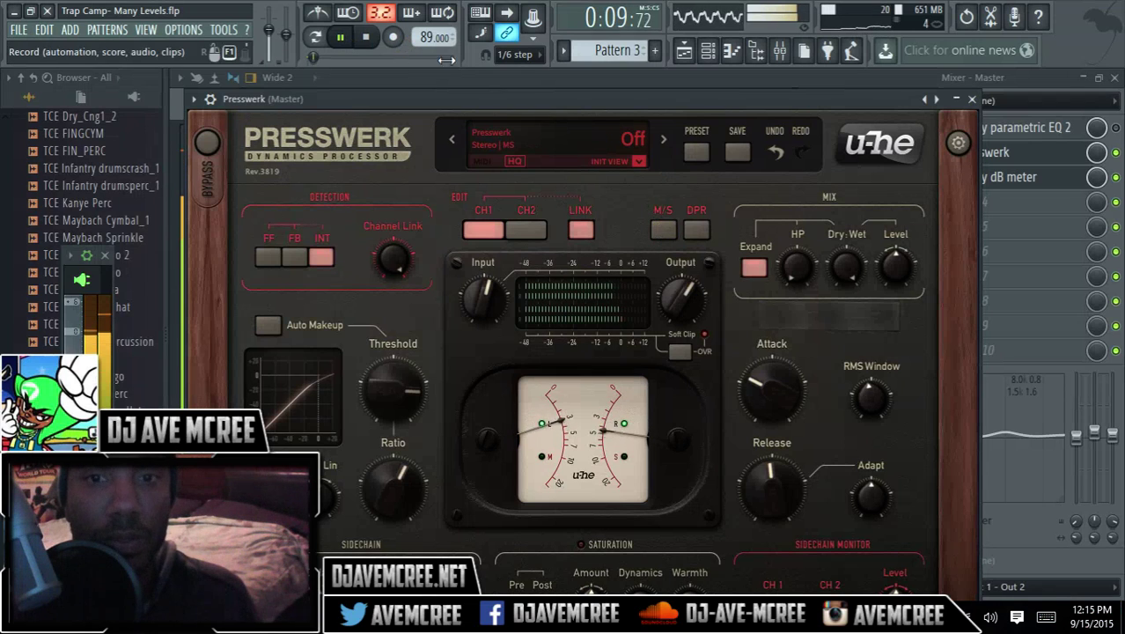
# Turn on Dual Phase Rotation to audition it in the playing pattern, stop playback and turn it off.
pyautogui.click(697, 231)
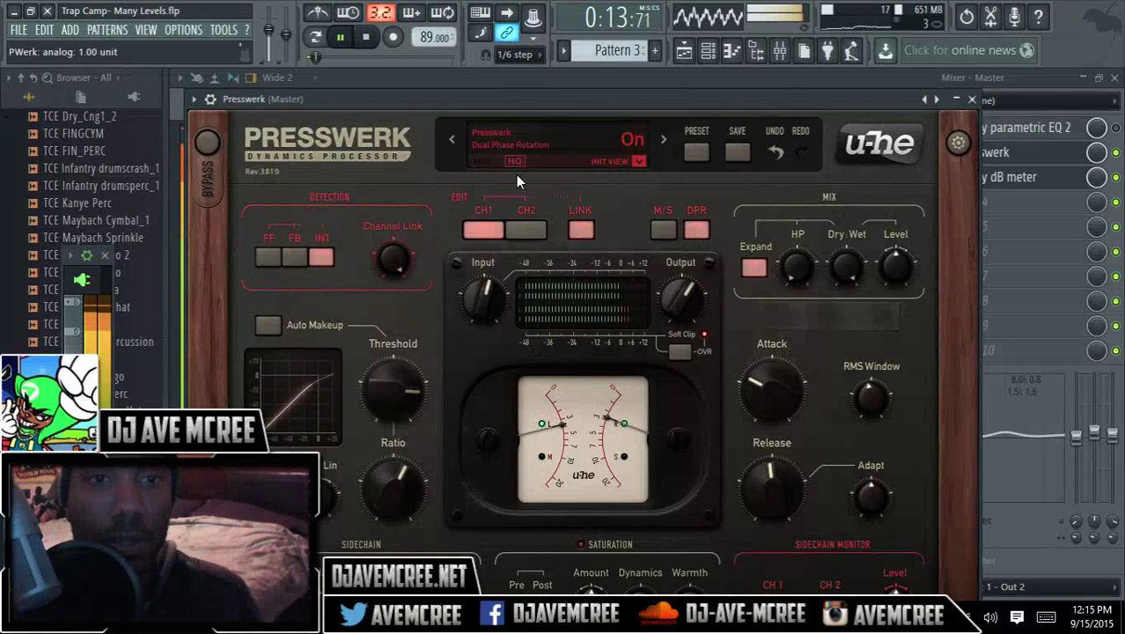
pyautogui.press('space')
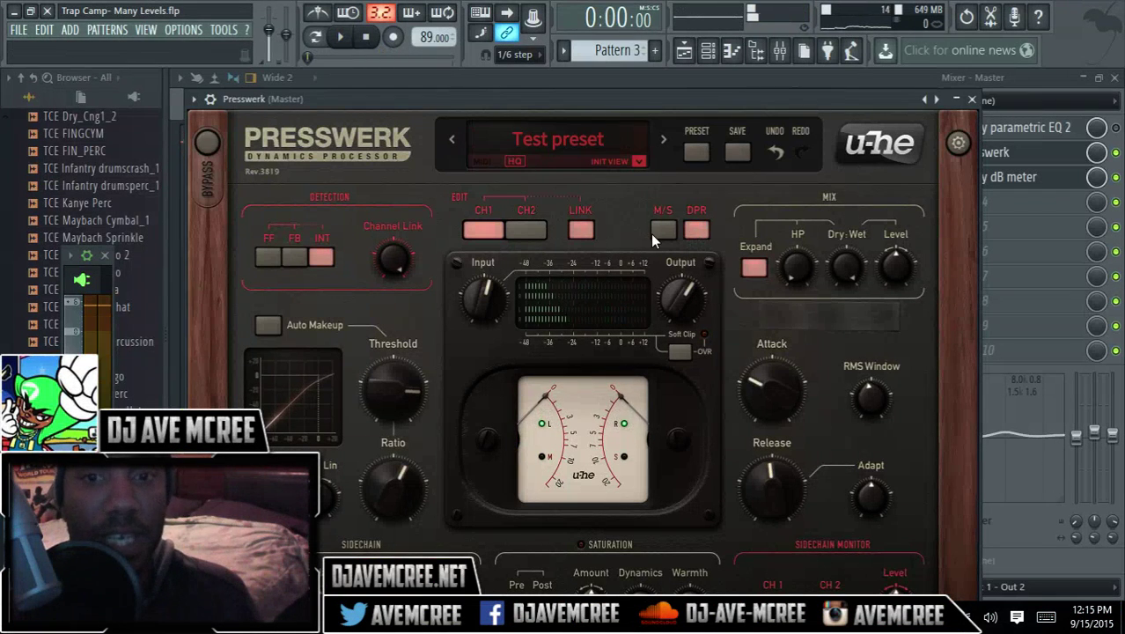
pyautogui.click(696, 231)
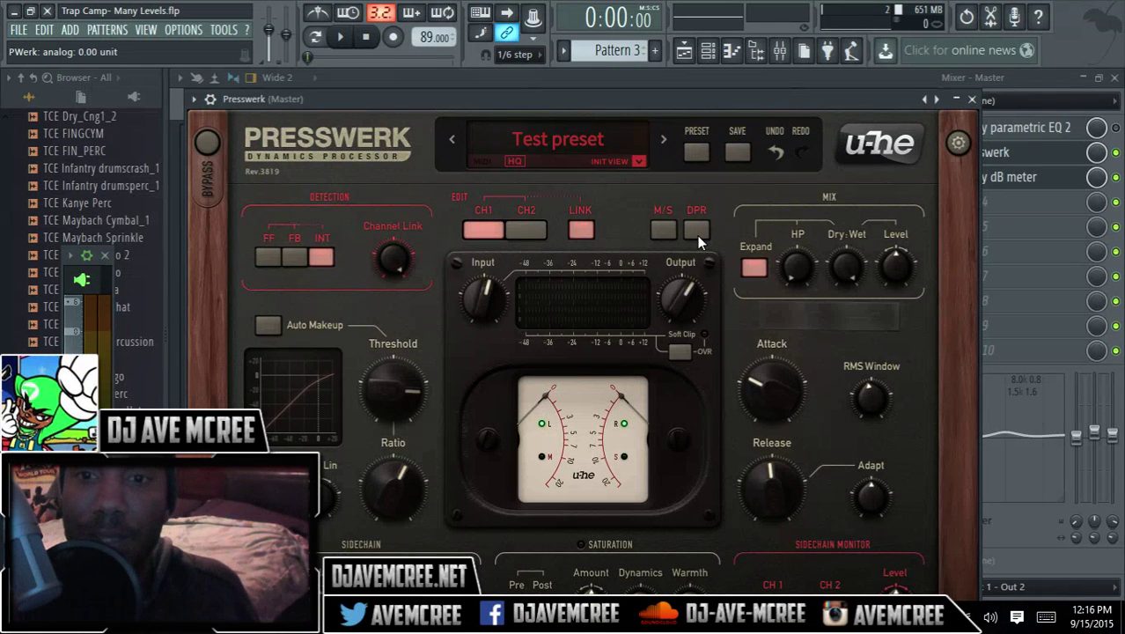
# Save the project as a new version.
pyautogui.click(795, 276)
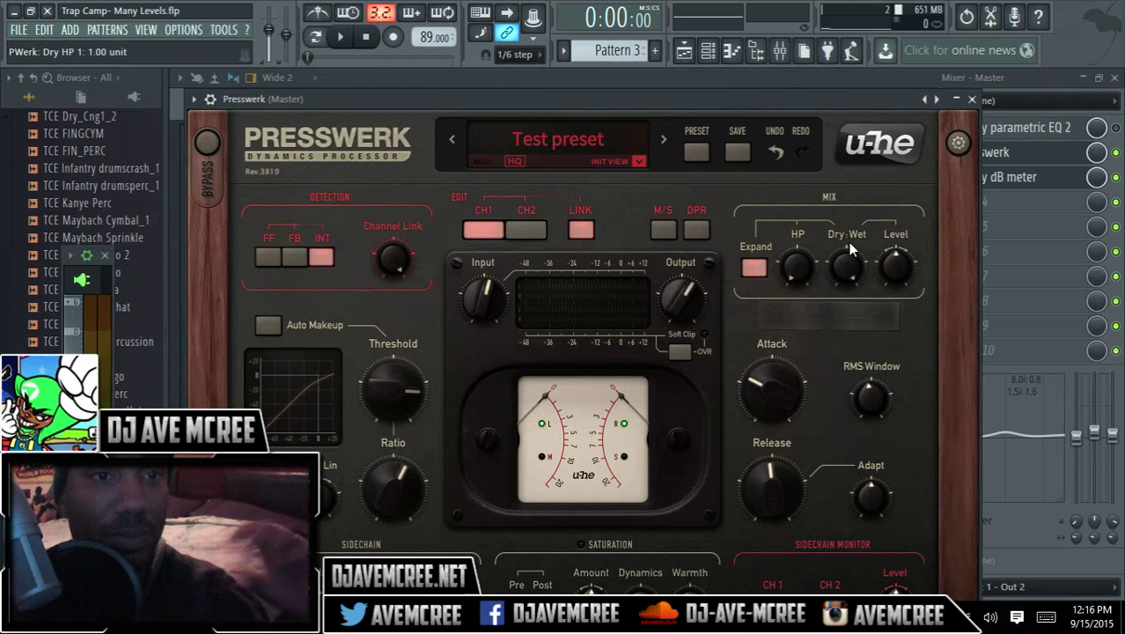
pyautogui.click(21, 32)
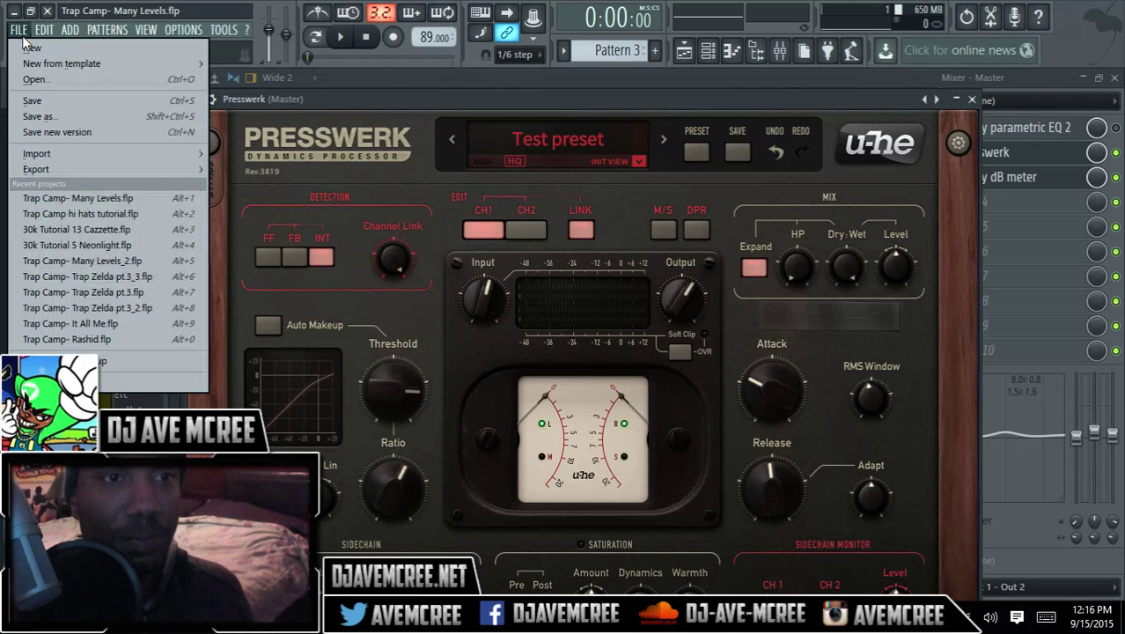
pyautogui.click(57, 134)
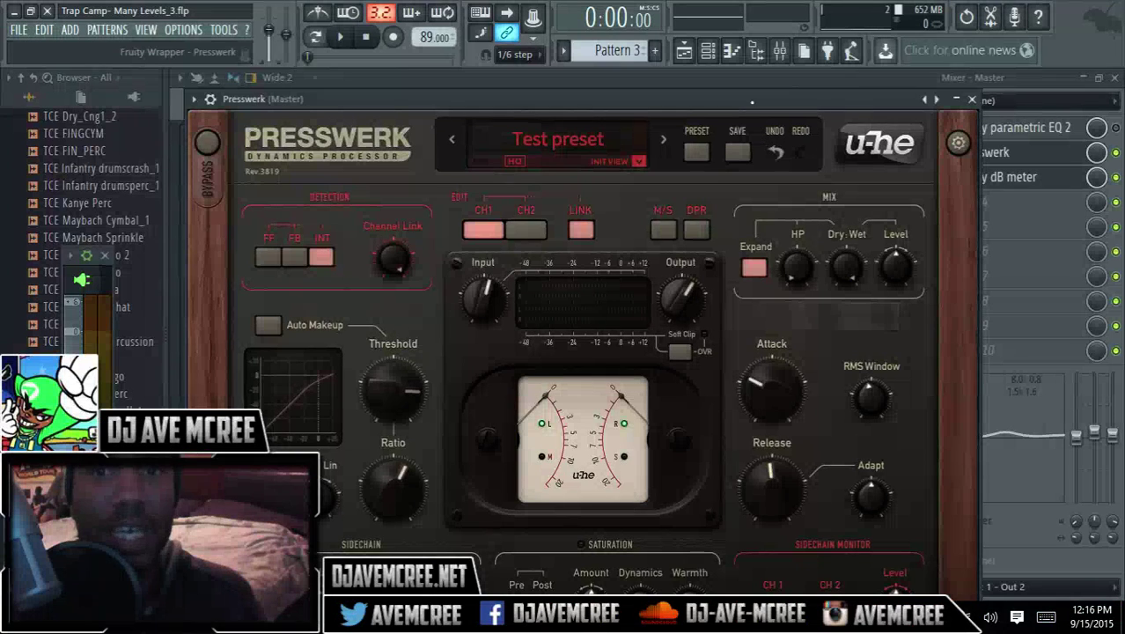
# Move the Presswerk window higher on the screen and detach it so it can overlap the main toolbar.
pyautogui.moveTo(751, 101); pyautogui.dragTo(758, 80)
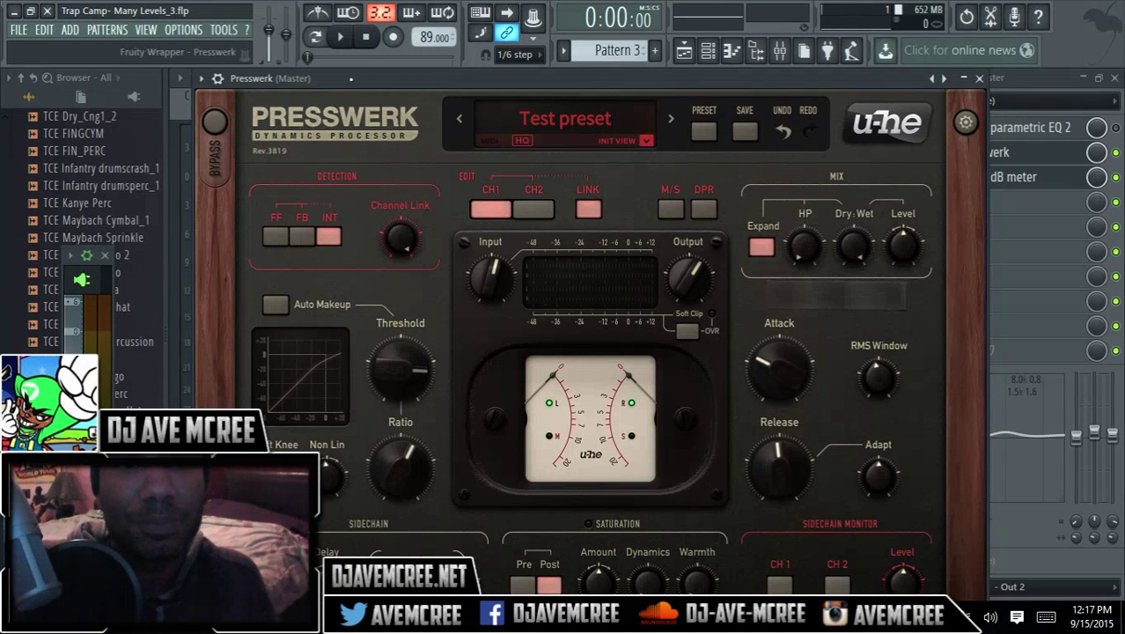
pyautogui.moveTo(351, 78); pyautogui.dragTo(350, 68)
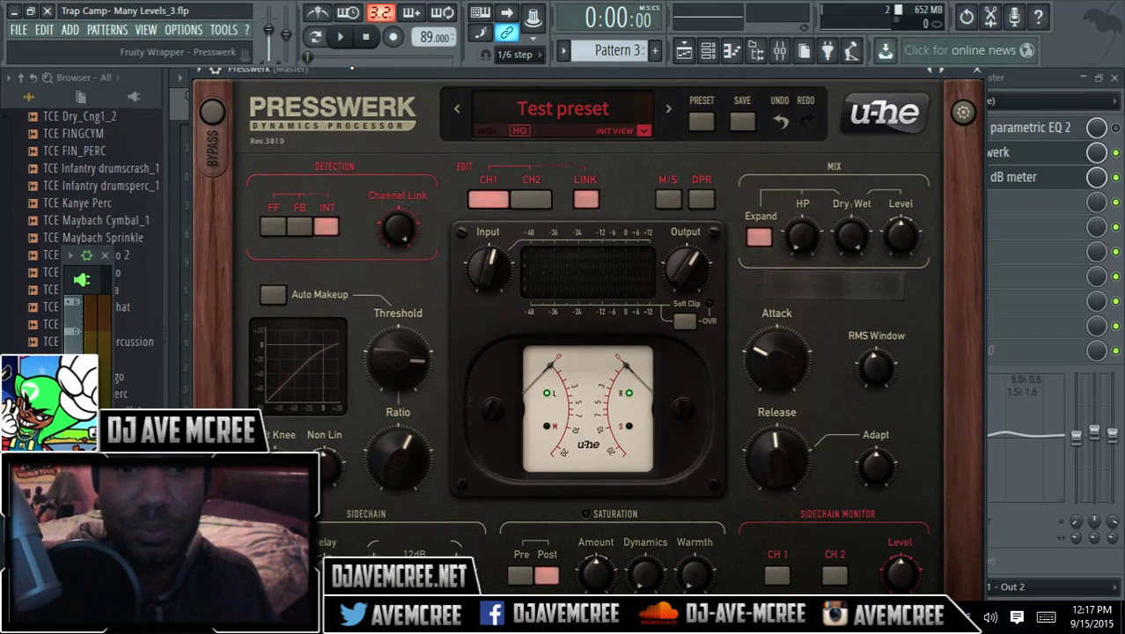
pyautogui.click(202, 69)
pyautogui.click(281, 353)
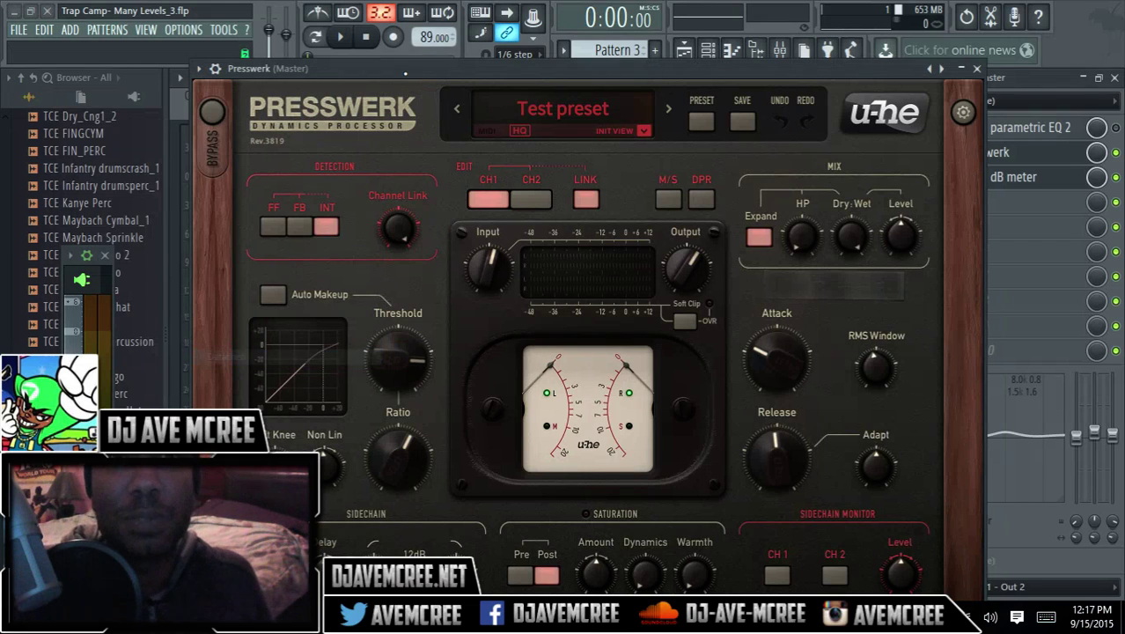
pyautogui.moveTo(405, 74); pyautogui.dragTo(421, 72)
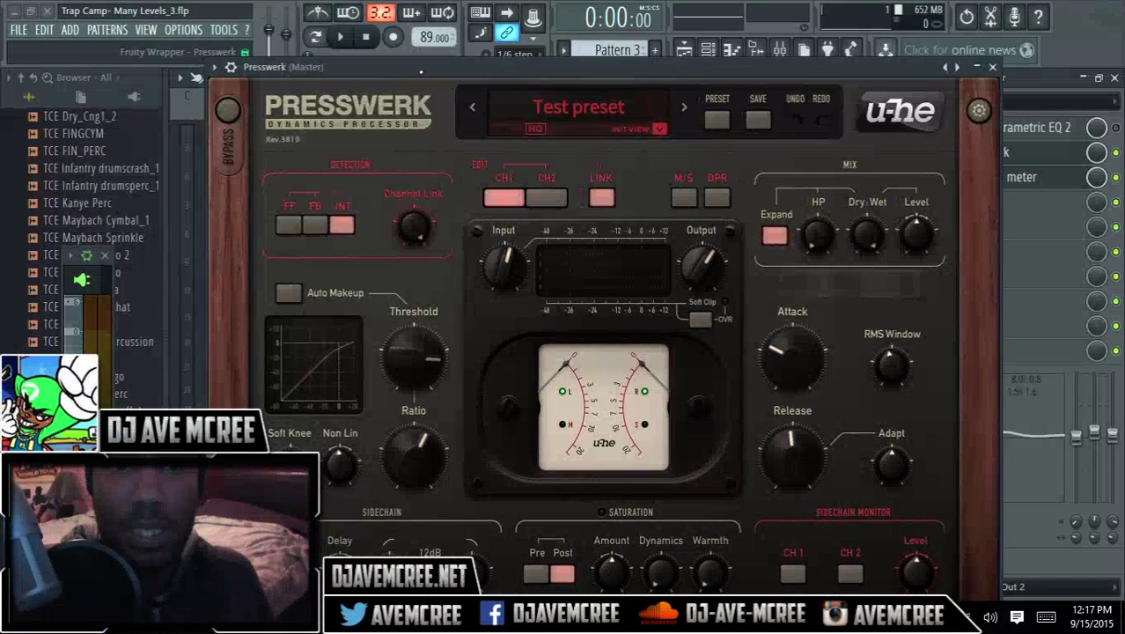
# Audition Pattern 3 before and after turning on Presswerk's Soft Clip, and switch the detection mode to Feed-Forward.
pyautogui.click(339, 37)
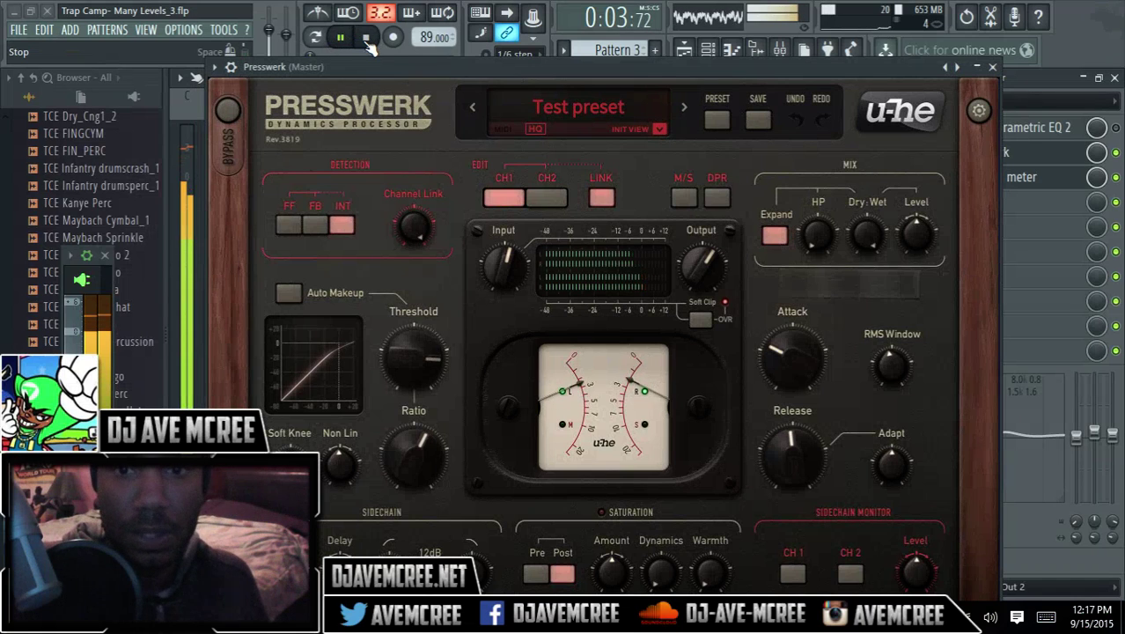
pyautogui.click(366, 41)
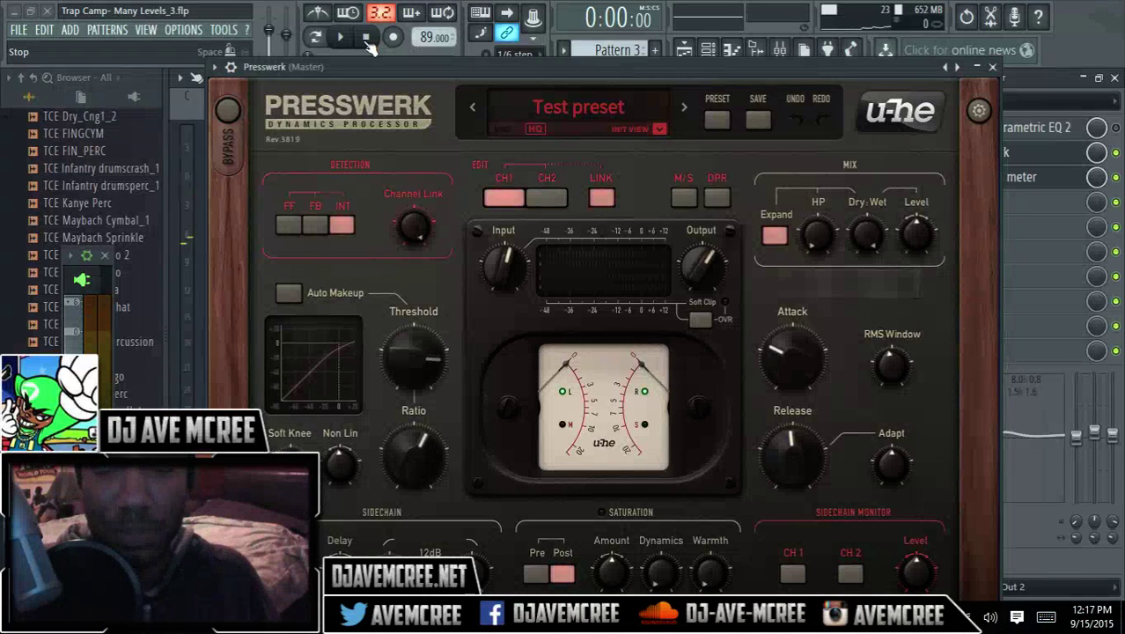
pyautogui.click(700, 317)
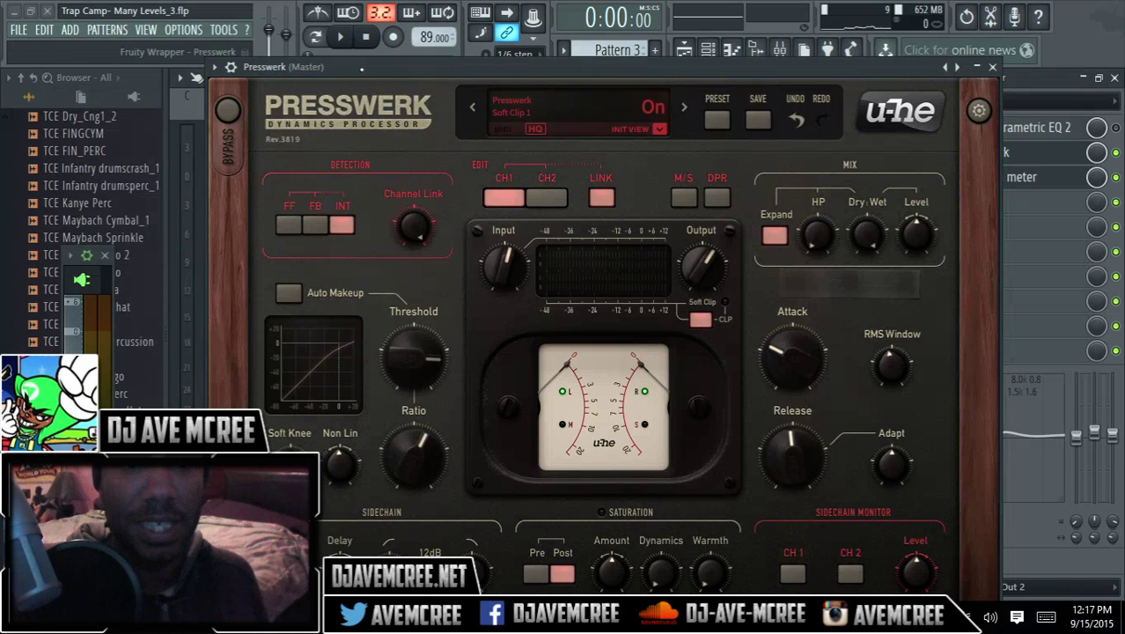
pyautogui.click(345, 42)
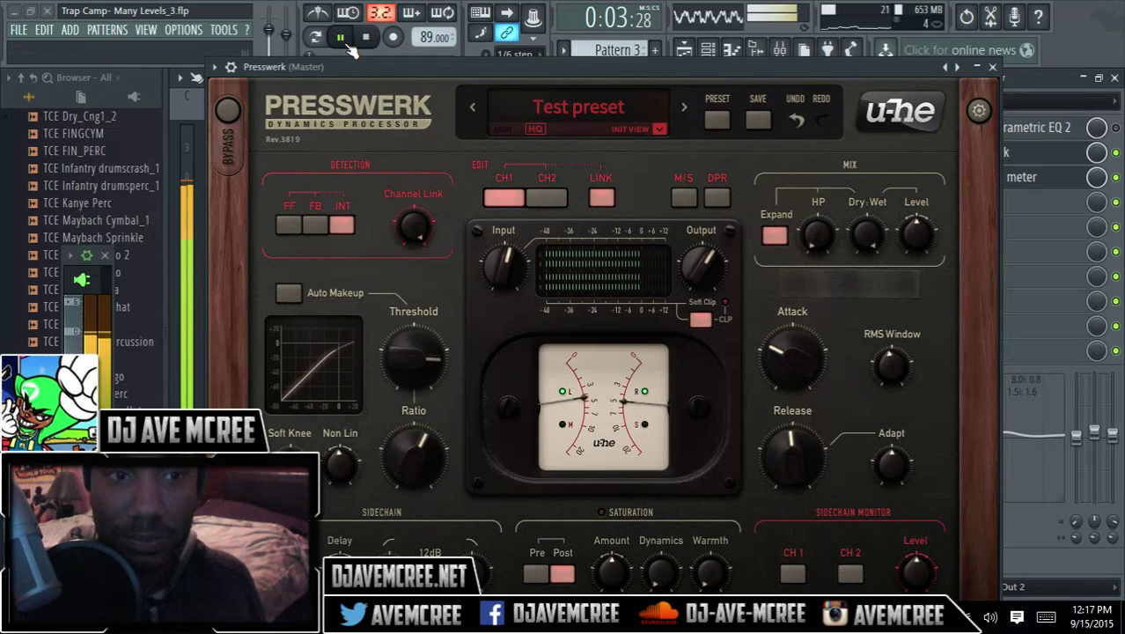
pyautogui.click(289, 224)
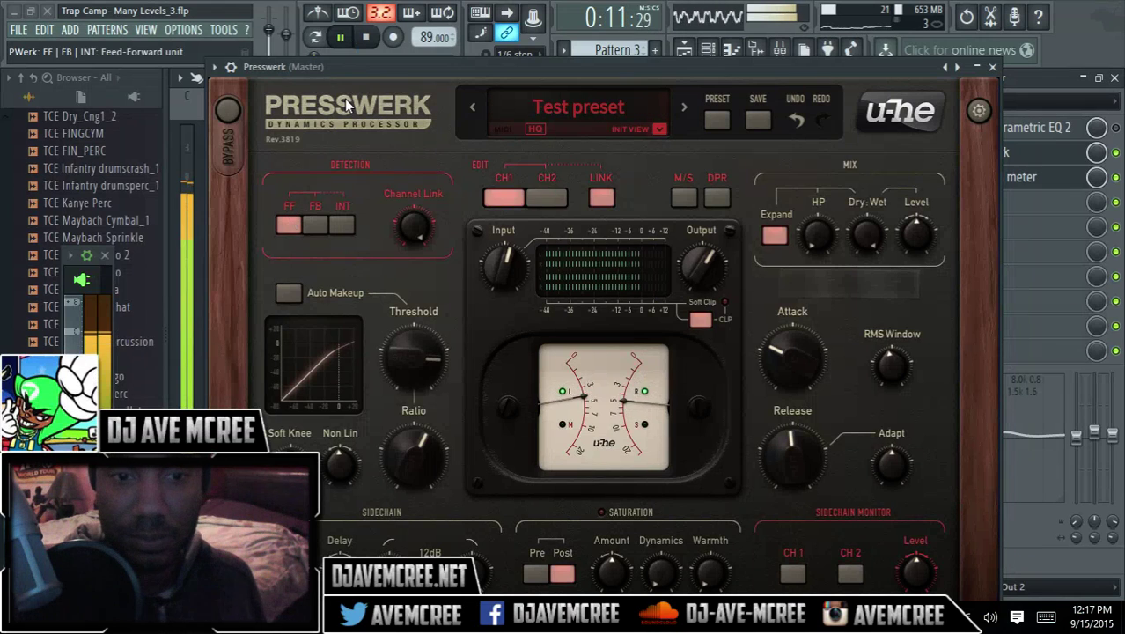
pyautogui.click(367, 38)
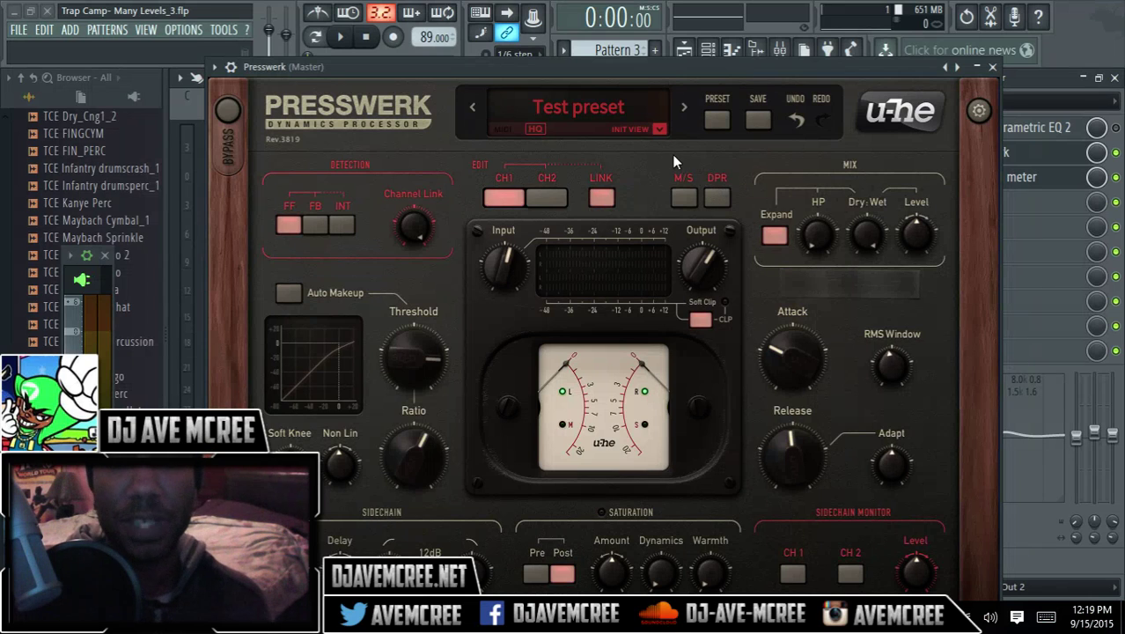
# Show Presswerk's Easy Compressor view and load the Transparent Oomph -16db preset from the 2-Track_Mixdown folder.
pyautogui.click(658, 129)
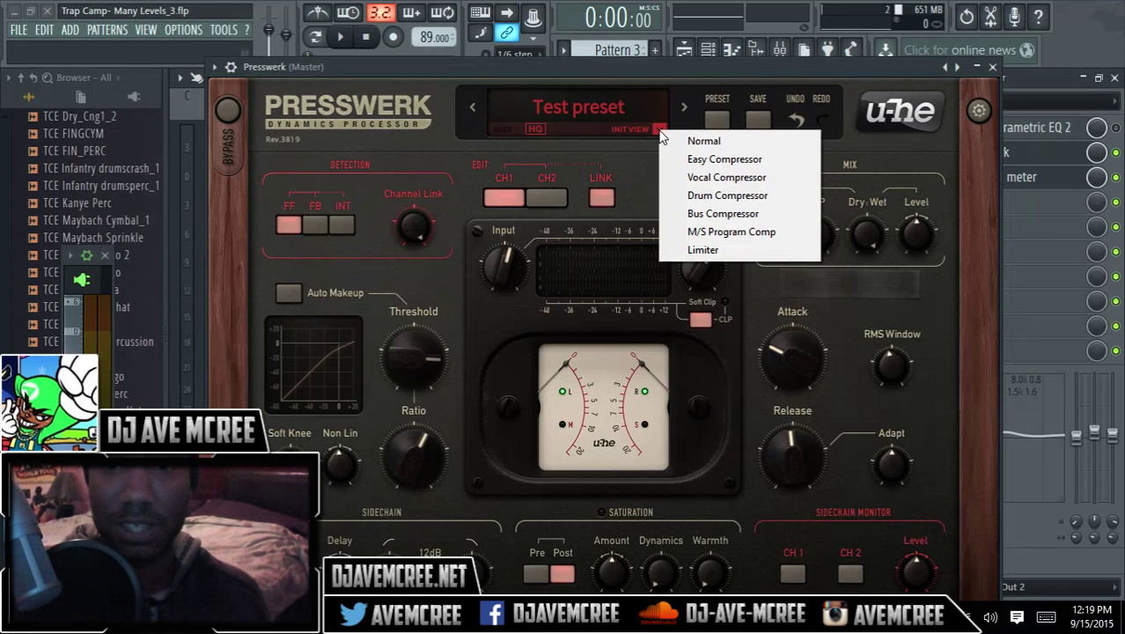
pyautogui.click(692, 158)
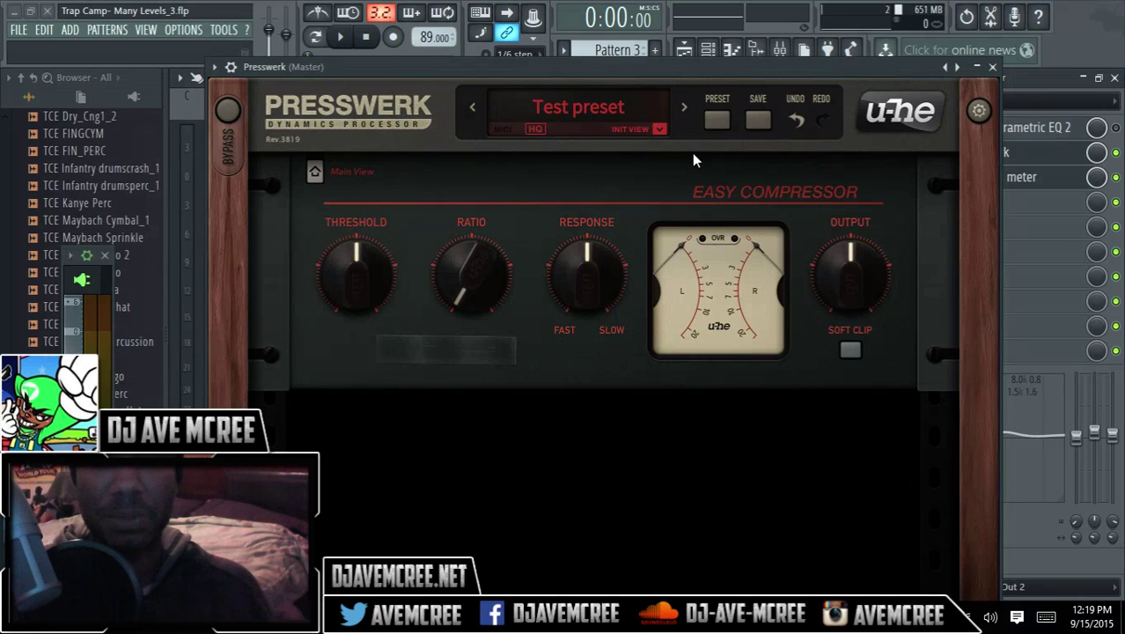
pyautogui.click(715, 120)
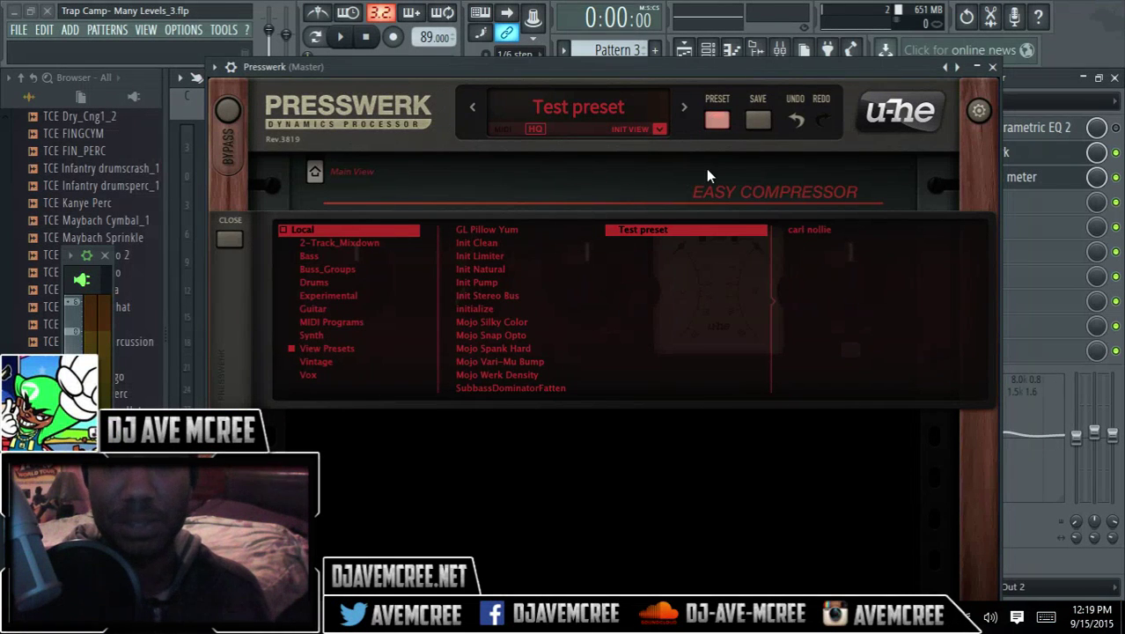
pyautogui.click(715, 124)
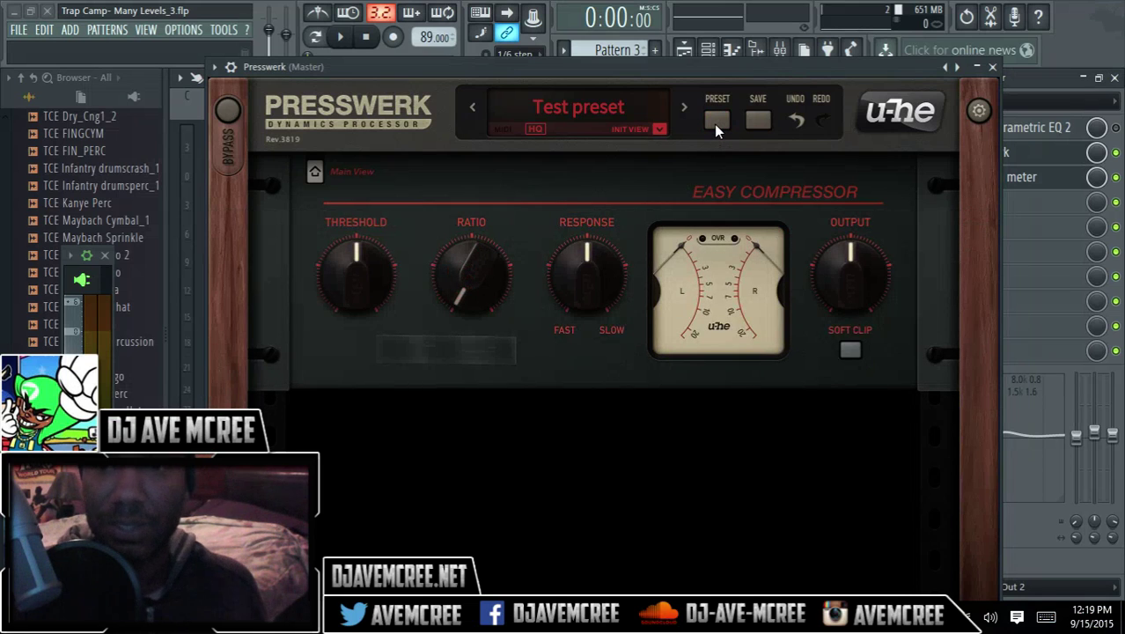
pyautogui.click(715, 122)
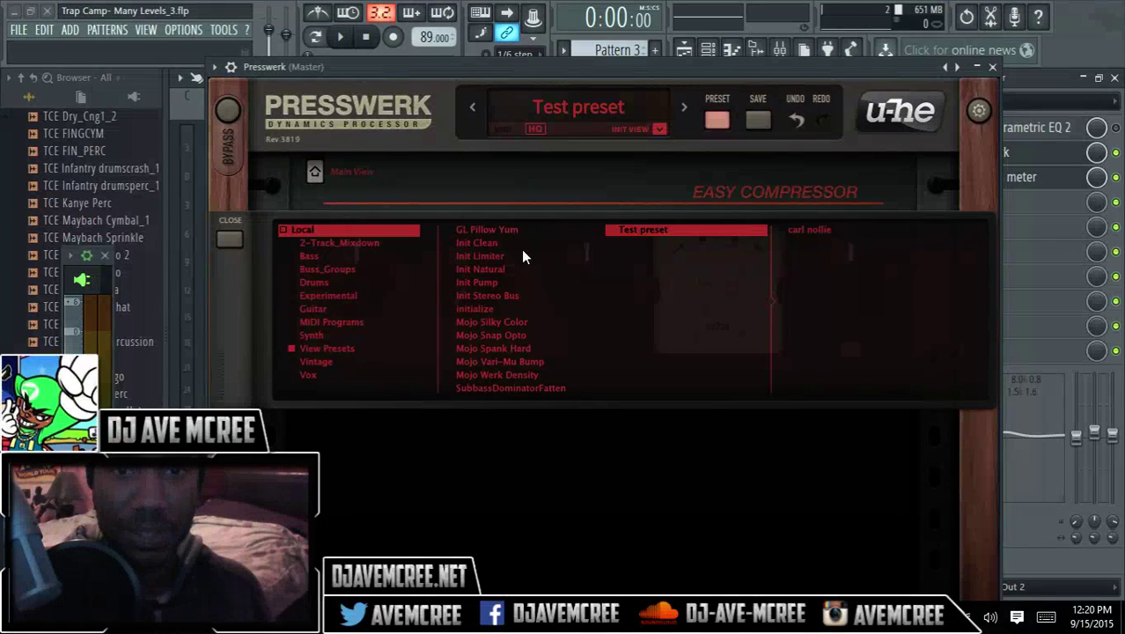
pyautogui.click(327, 248)
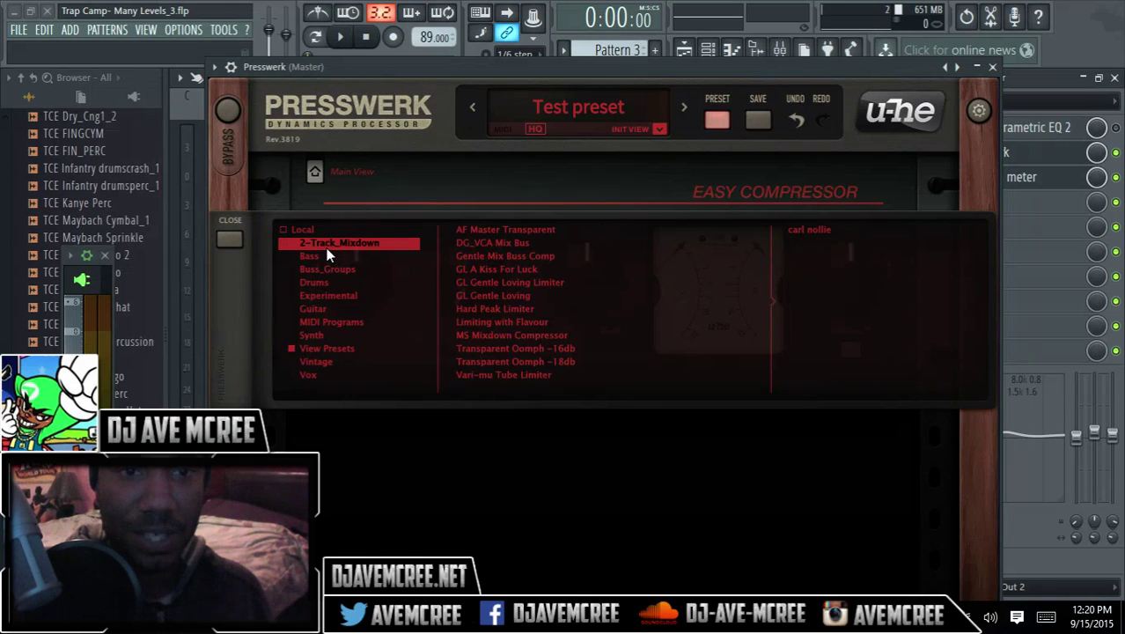
pyautogui.click(509, 349)
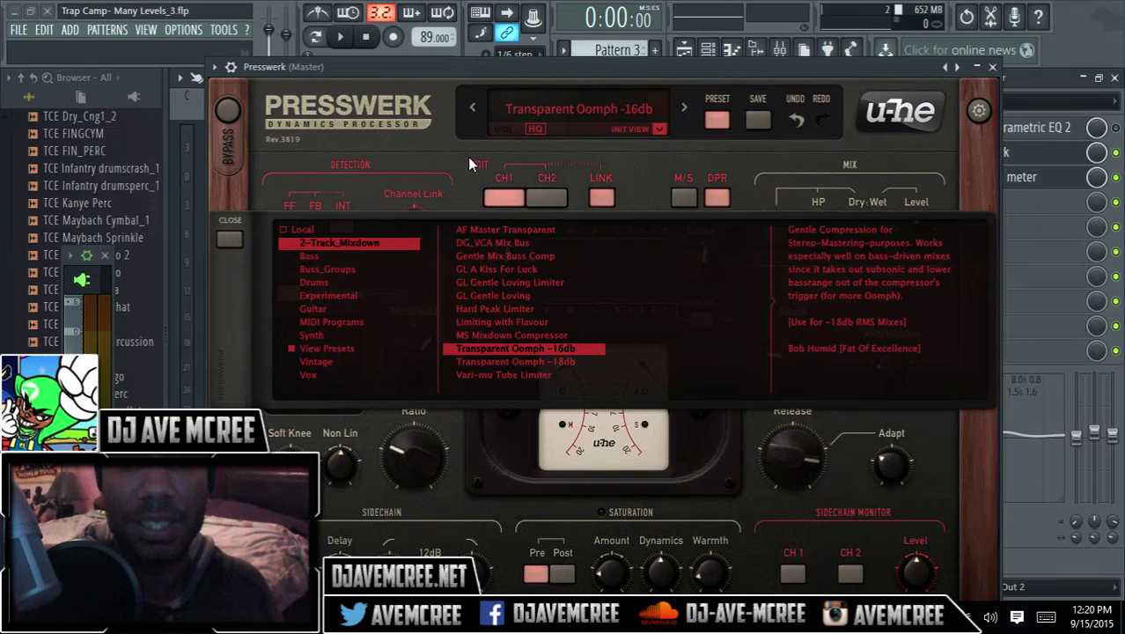
pyautogui.click(229, 238)
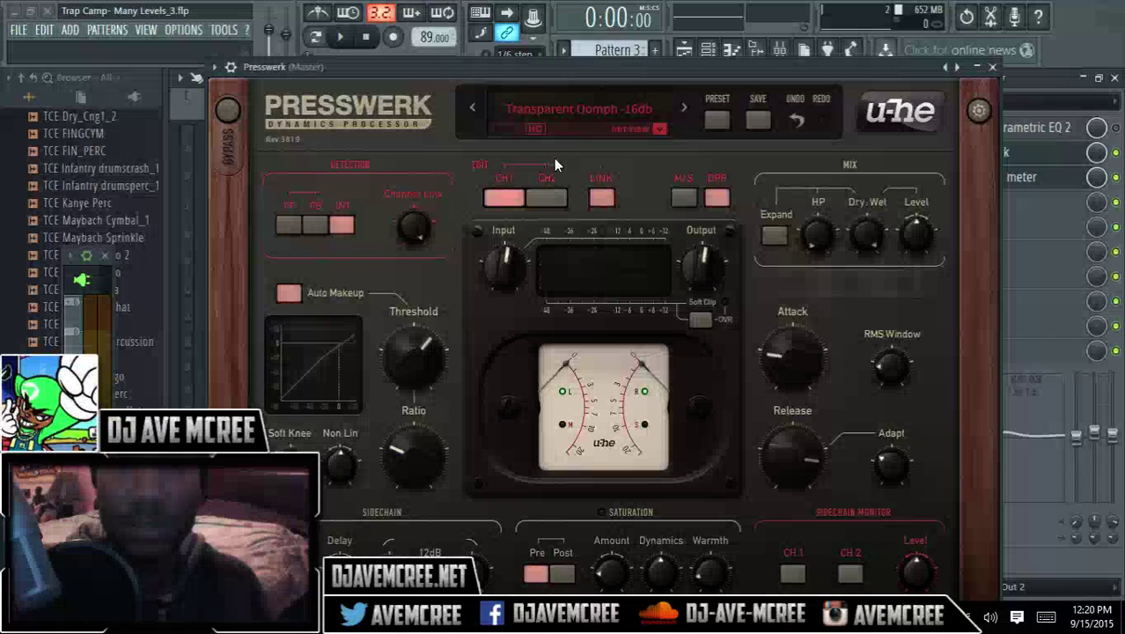
# Return to the Easy Compressor view and play Pattern 3 with the loaded preset.
pyautogui.click(659, 128)
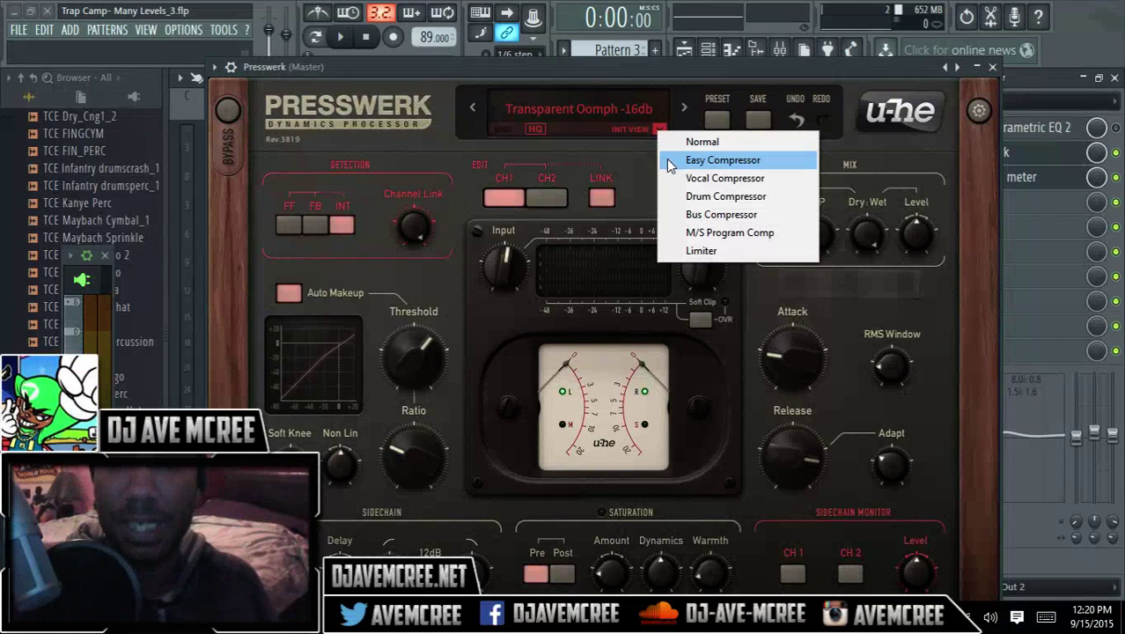
pyautogui.click(676, 160)
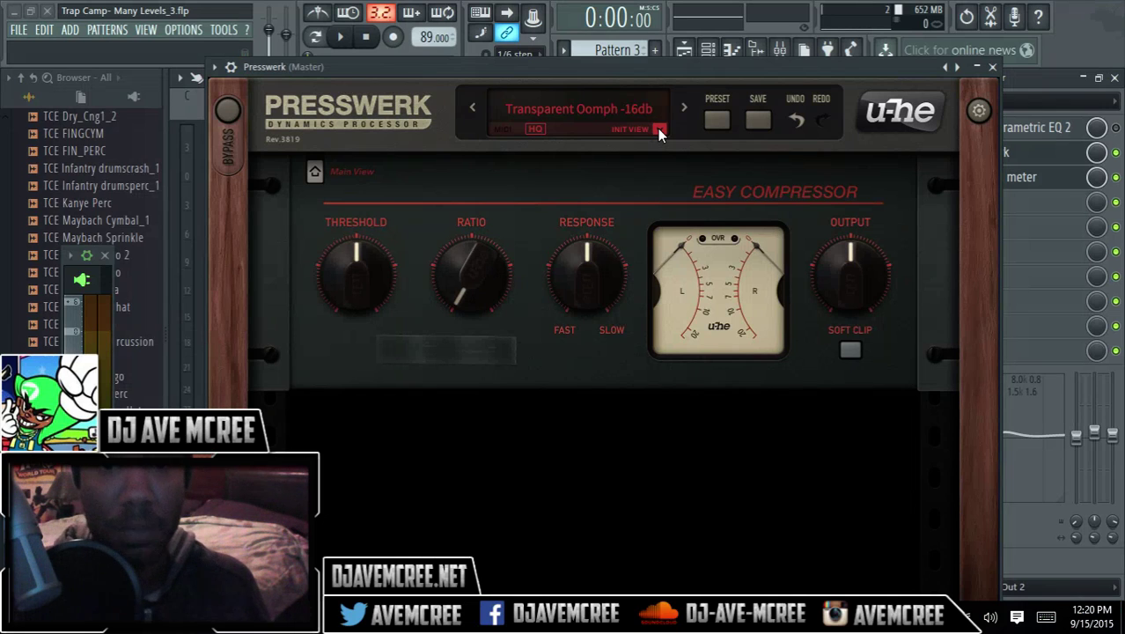
pyautogui.click(340, 37)
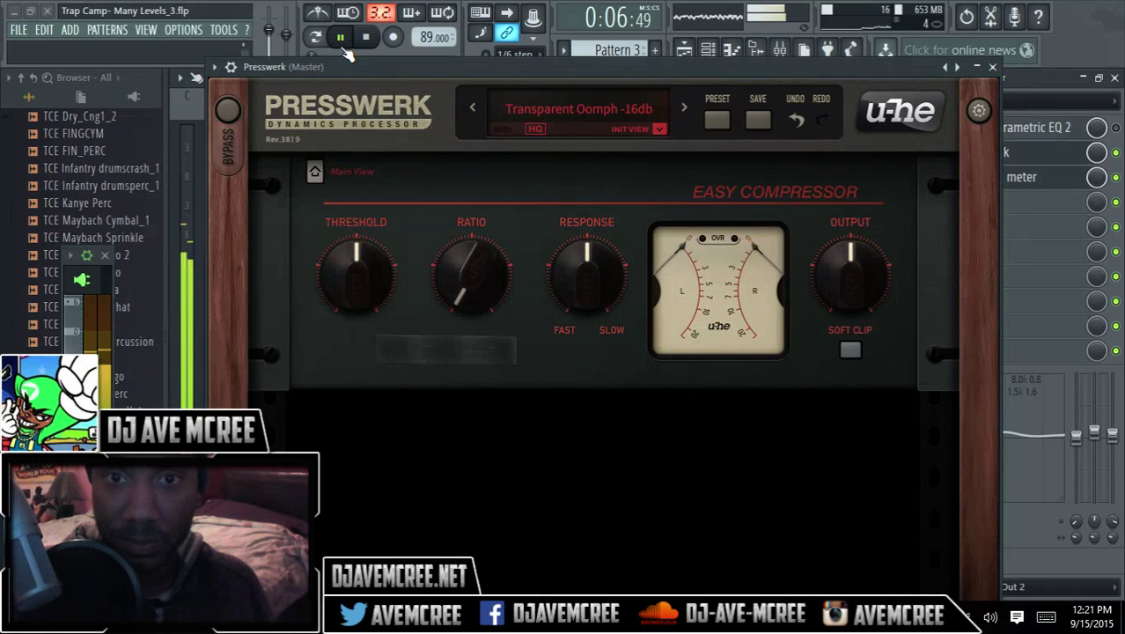
# Change the preset to Transparent Oomph -18db while the pattern plays, and stop playback.
pyautogui.click(524, 108)
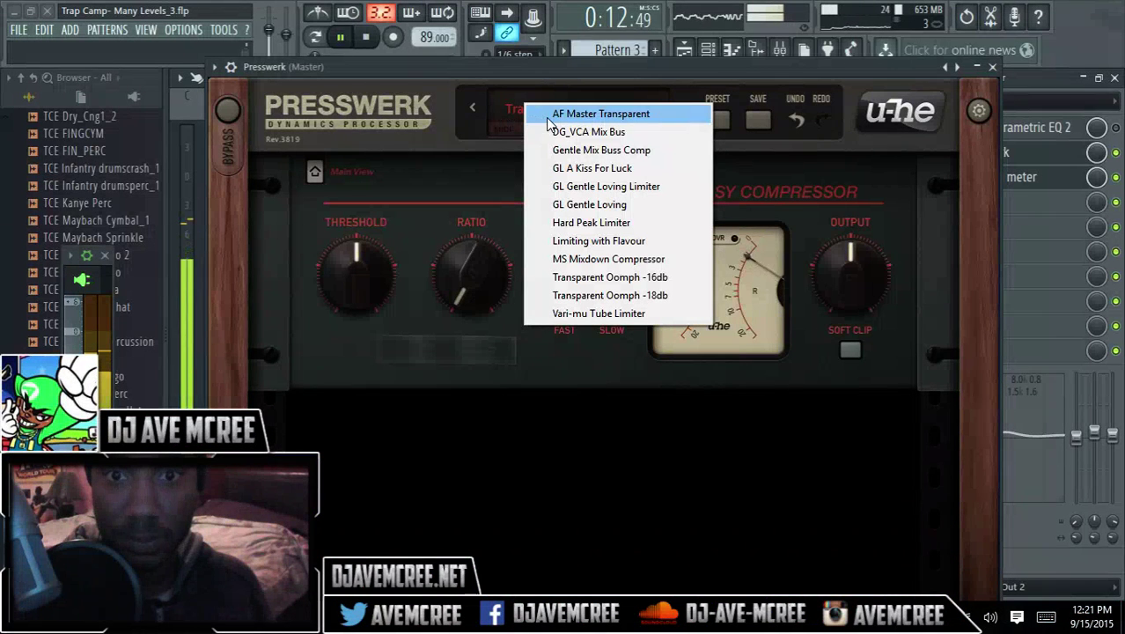
pyautogui.click(599, 295)
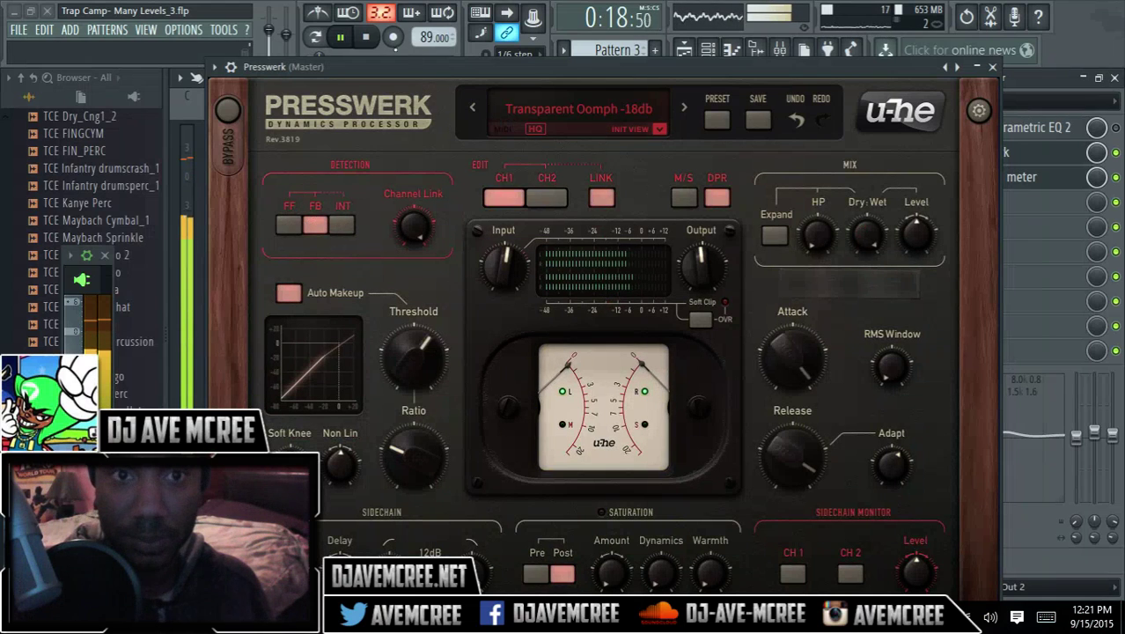
pyautogui.press('space')
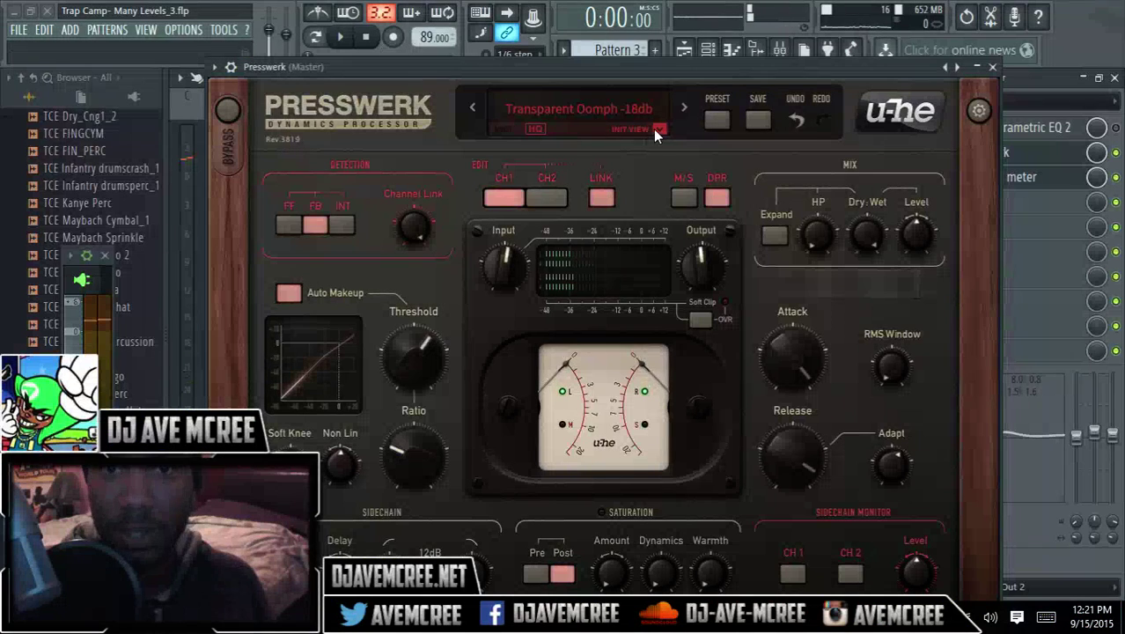
# Switch Presswerk to the Vocal Compressor view.
pyautogui.click(655, 129)
pyautogui.click(684, 177)
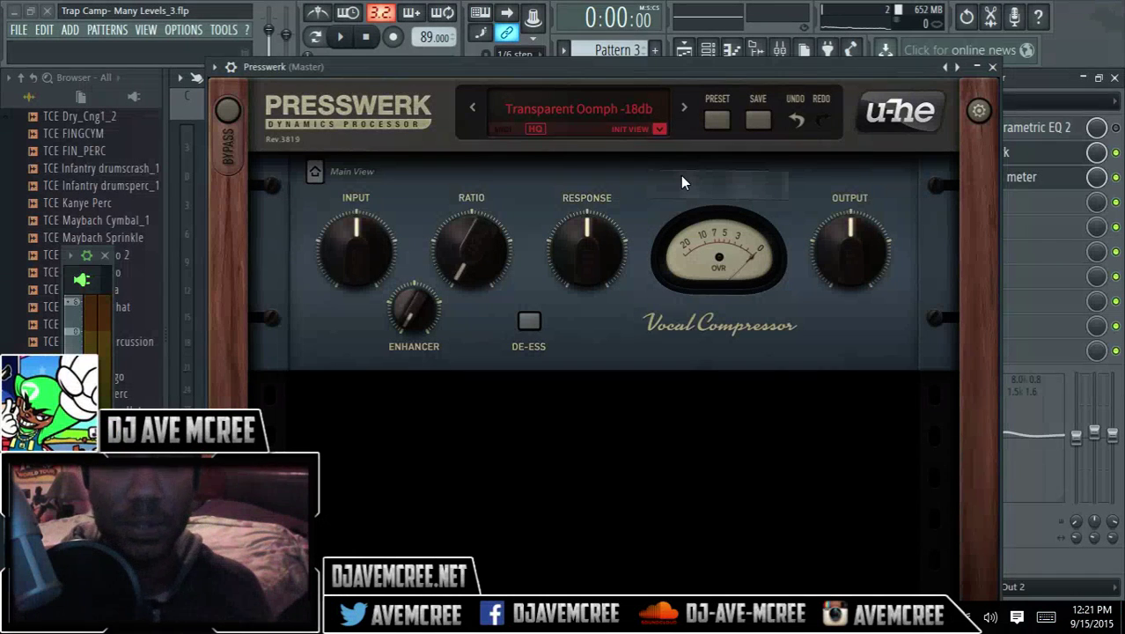
# Show Presswerk's Drum Compressor view and switch to the Bus Compressor view.
pyautogui.click(660, 130)
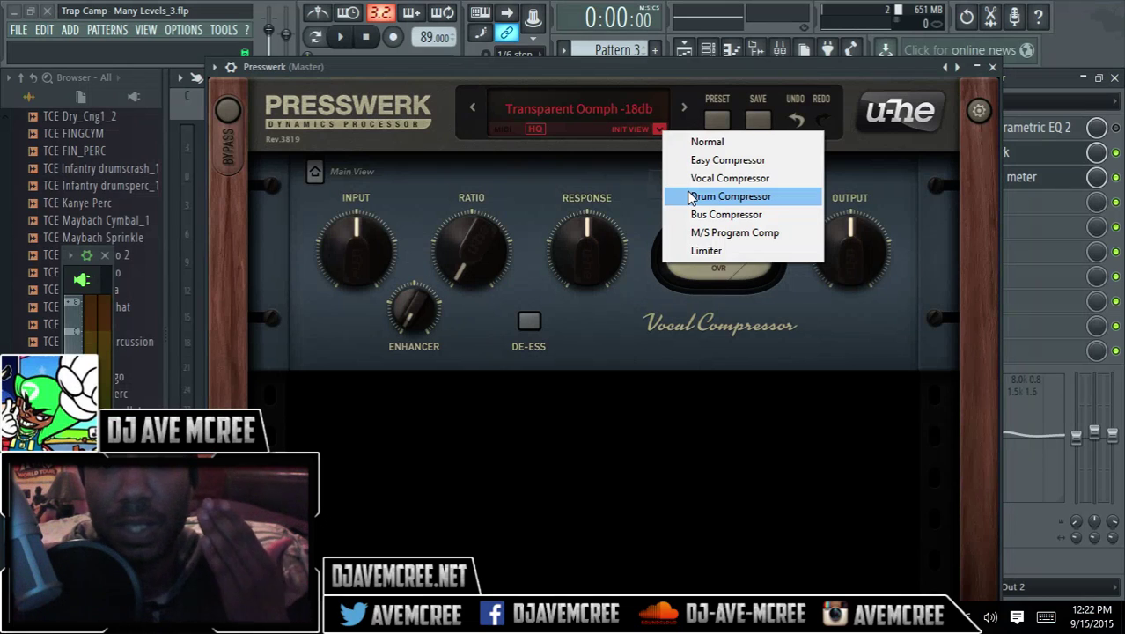
pyautogui.click(690, 197)
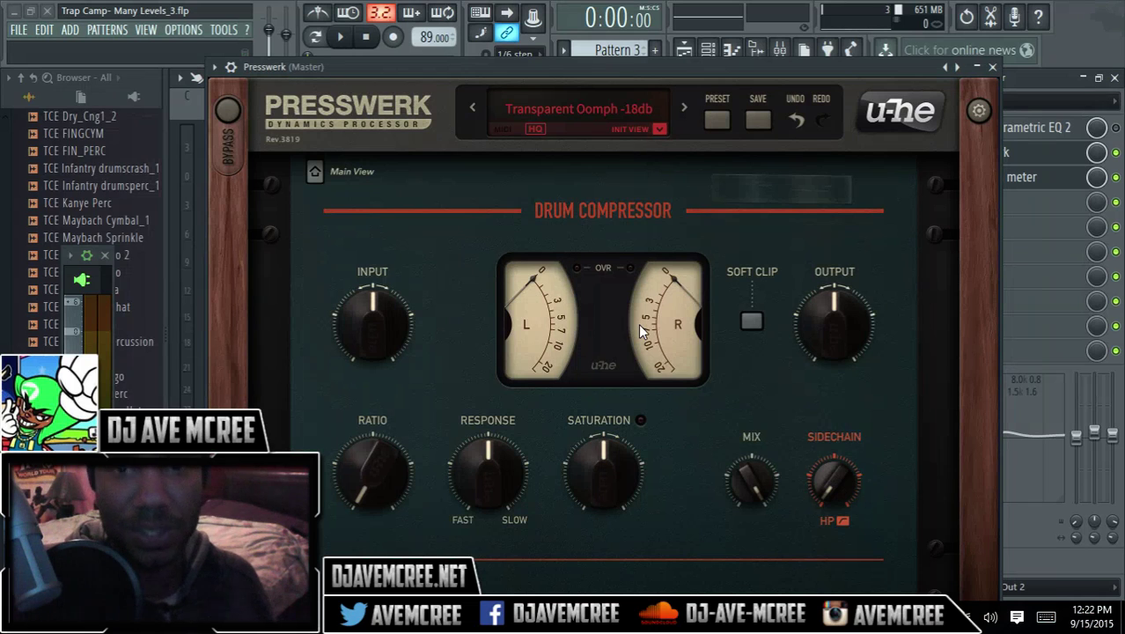
pyautogui.click(658, 129)
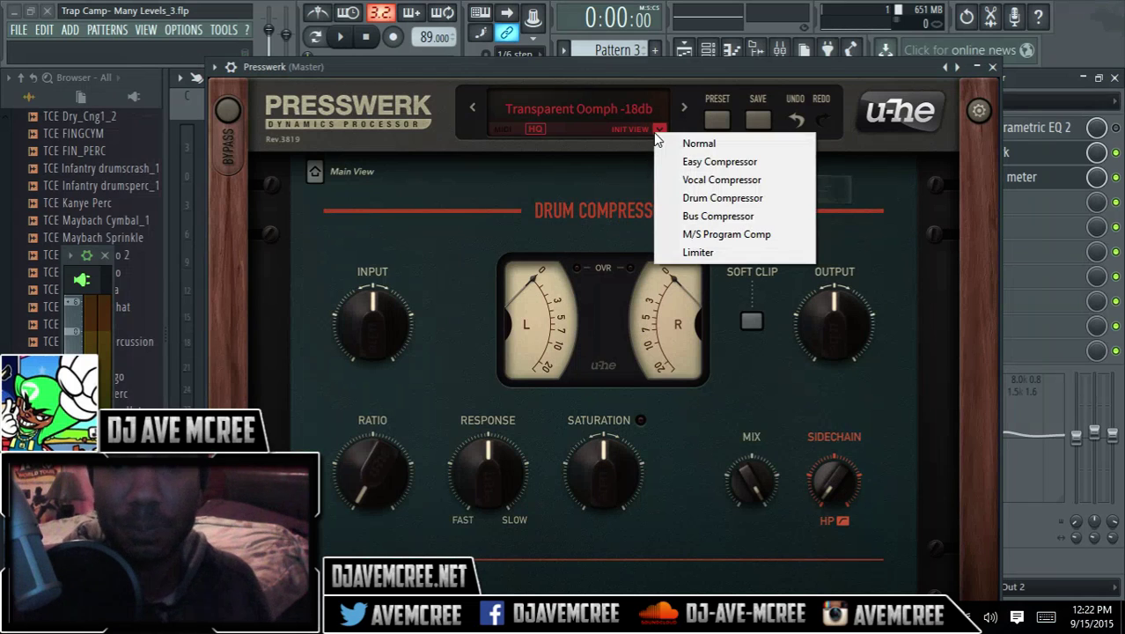
pyautogui.click(698, 215)
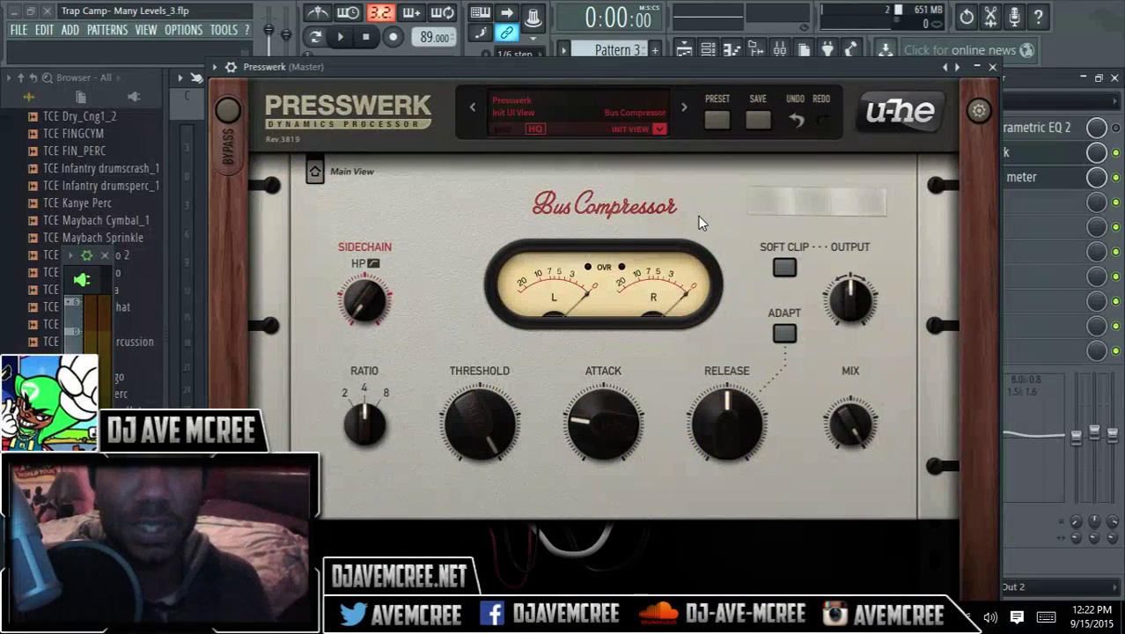
# Play Pattern 3 and set the Bus Compressor's threshold to 0.00 dB and its attack to 0.10 ms.
pyautogui.click(341, 37)
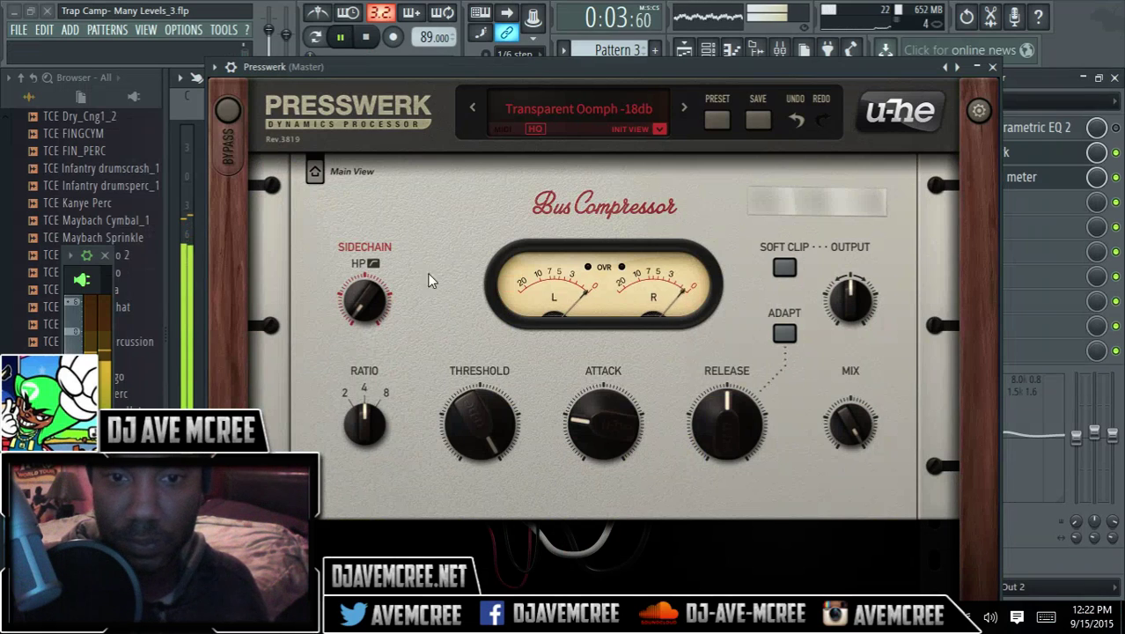
pyautogui.moveTo(486, 426); pyautogui.dragTo(458, 347)
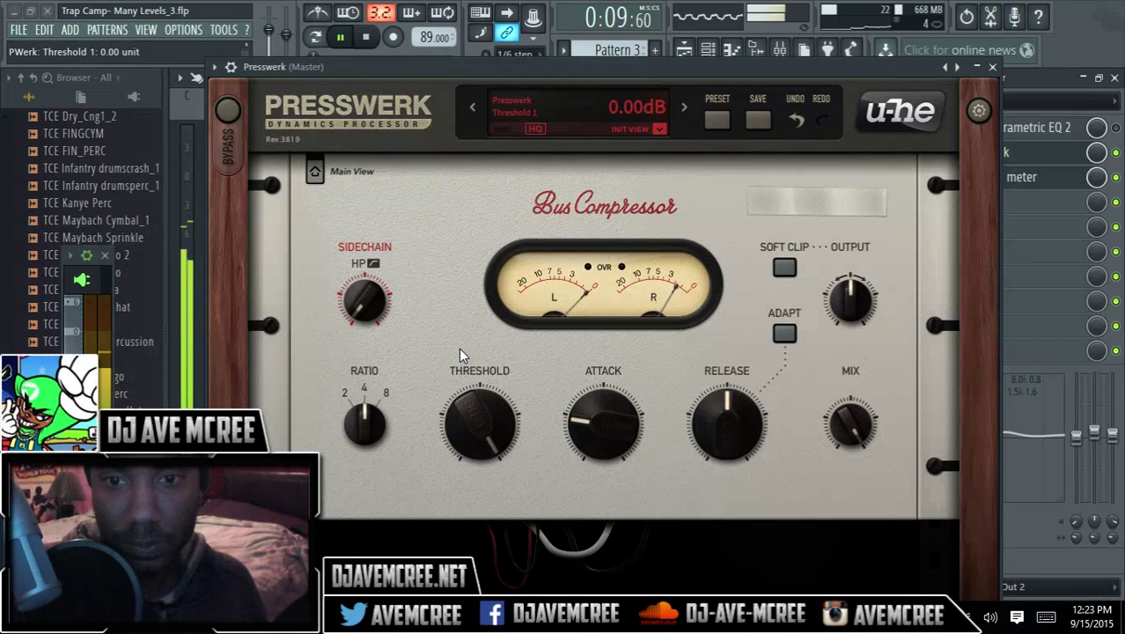
pyautogui.moveTo(640, 433); pyautogui.dragTo(665, 540)
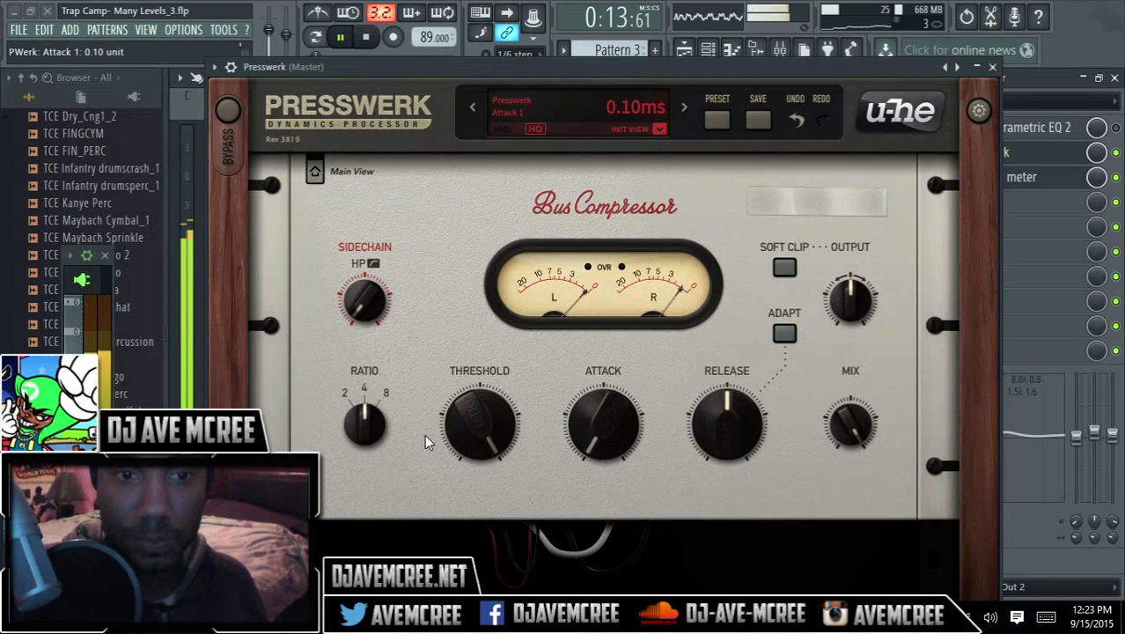
# Try the Bus Compressor's ratio at 2, then set it to 8 with the threshold at -9.77 dB.
pyautogui.moveTo(377, 418); pyautogui.dragTo(397, 477)
pyautogui.moveTo(483, 427); pyautogui.dragTo(467, 444)
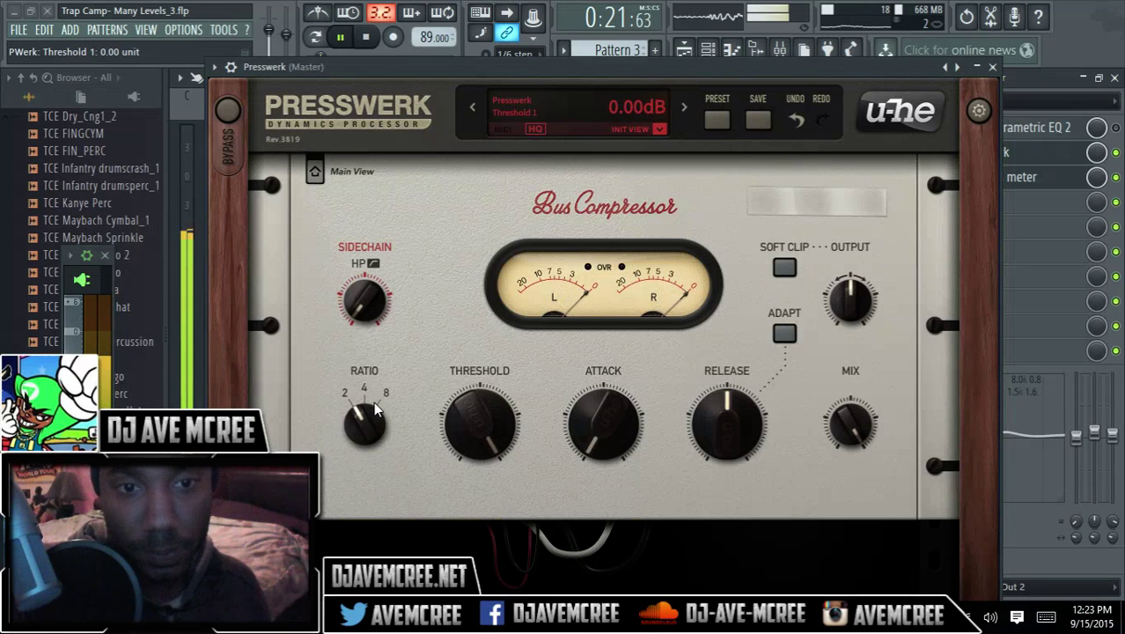
pyautogui.moveTo(356, 427); pyautogui.dragTo(347, 407)
pyautogui.moveTo(461, 415); pyautogui.dragTo(459, 451)
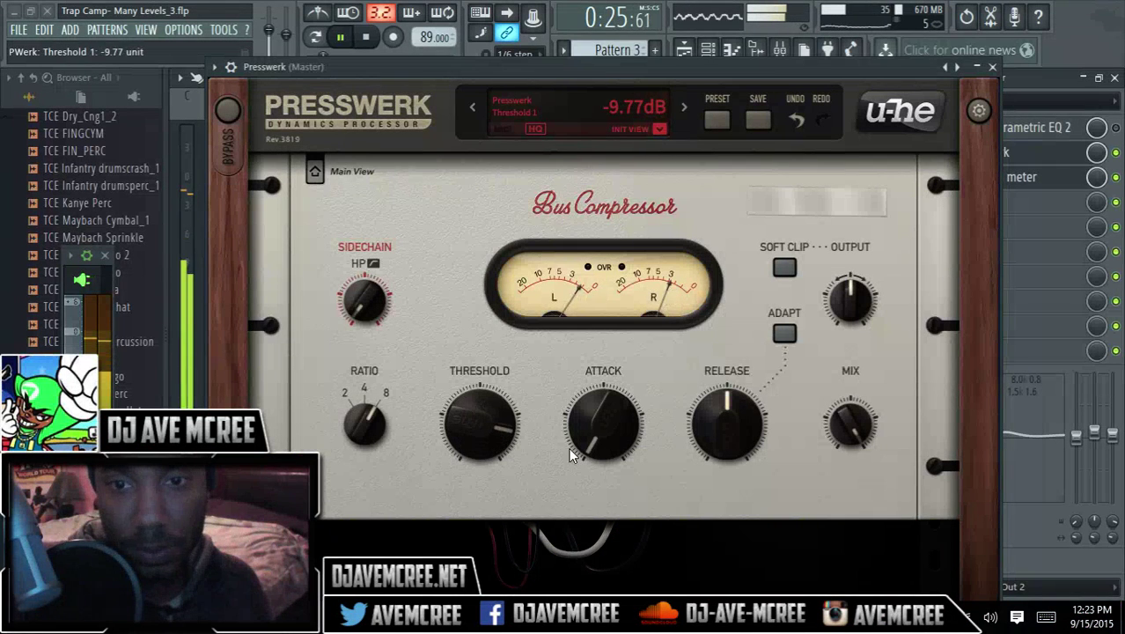
# Shorten the Bus Compressor's release and set its attack to 4.17 ms.
pyautogui.click(718, 403)
pyautogui.moveTo(718, 402); pyautogui.dragTo(716, 431)
pyautogui.moveTo(633, 440); pyautogui.dragTo(597, 415)
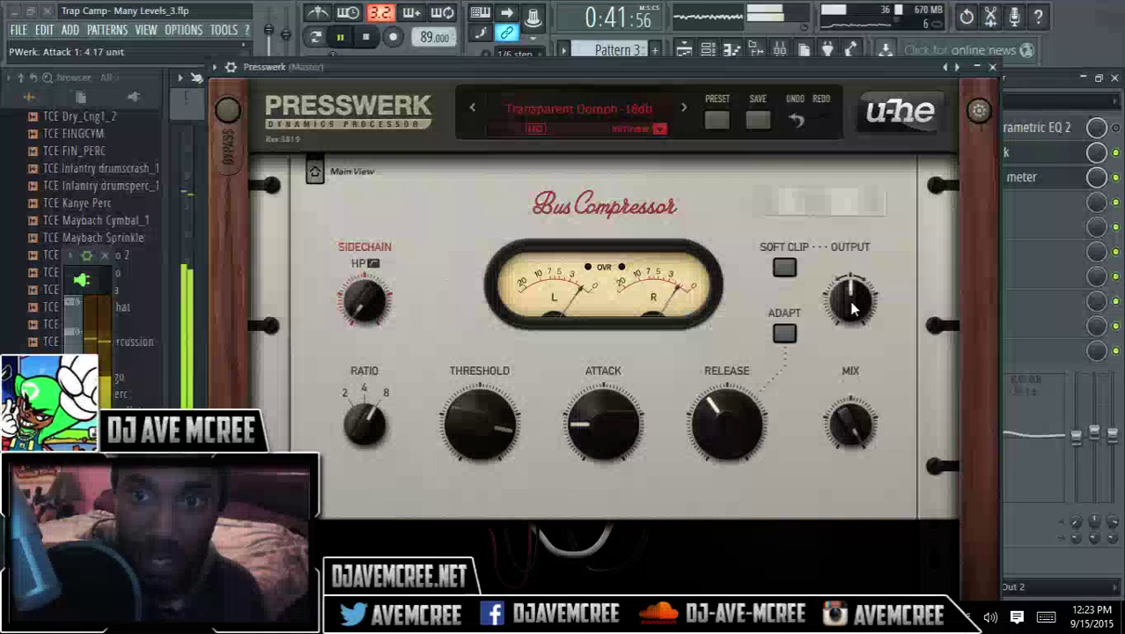
# Raise the Bus Compressor's output gain to 7.05 dB and stop playback.
pyautogui.moveTo(851, 308); pyautogui.dragTo(847, 281)
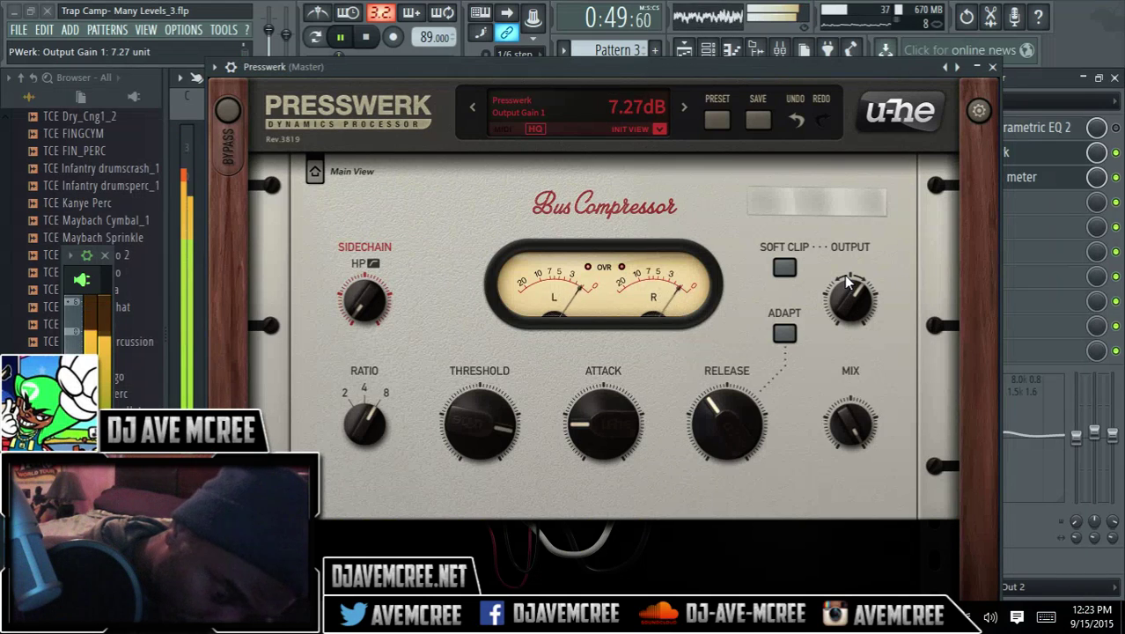
pyautogui.moveTo(845, 280); pyautogui.dragTo(845, 281)
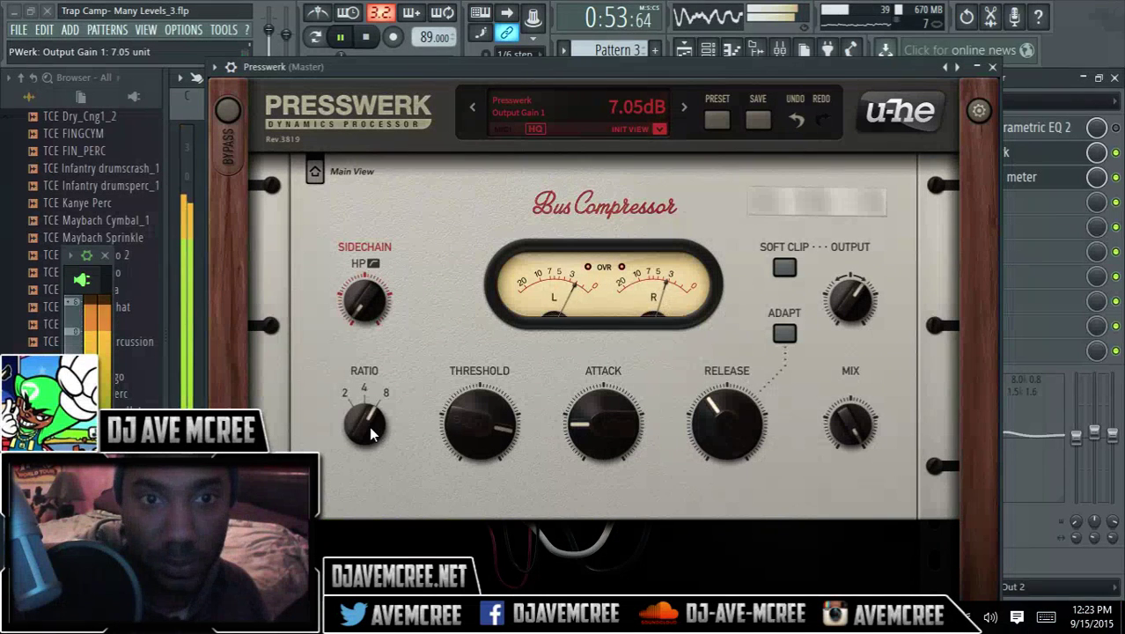
pyautogui.click(376, 45)
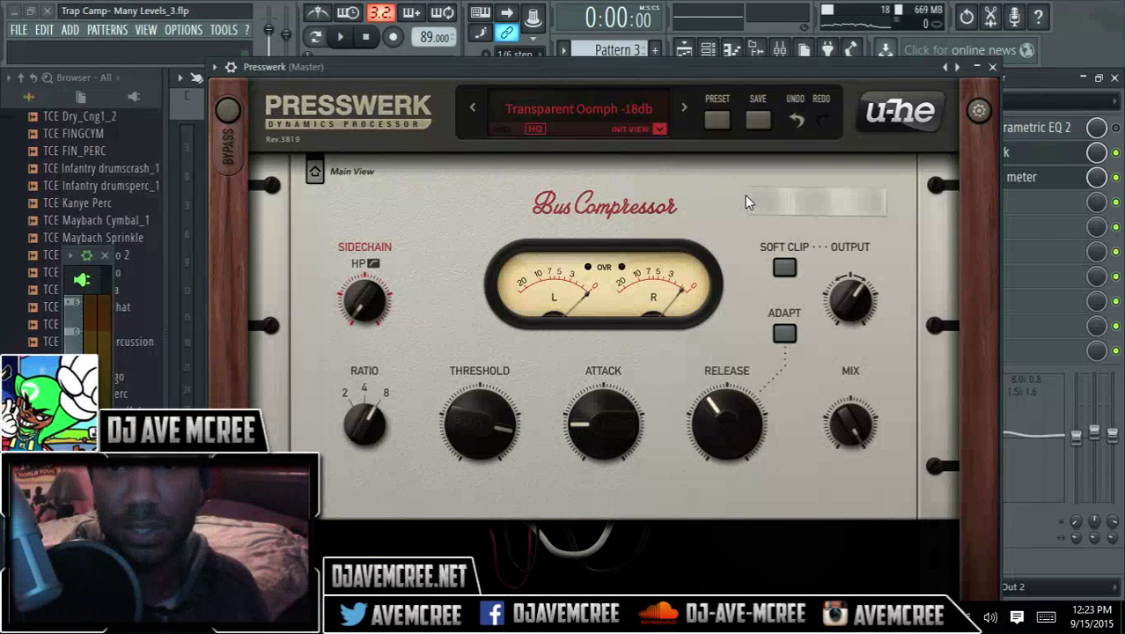
# Show the M/S Program Comp view and switch to the Limiter view.
pyautogui.click(659, 131)
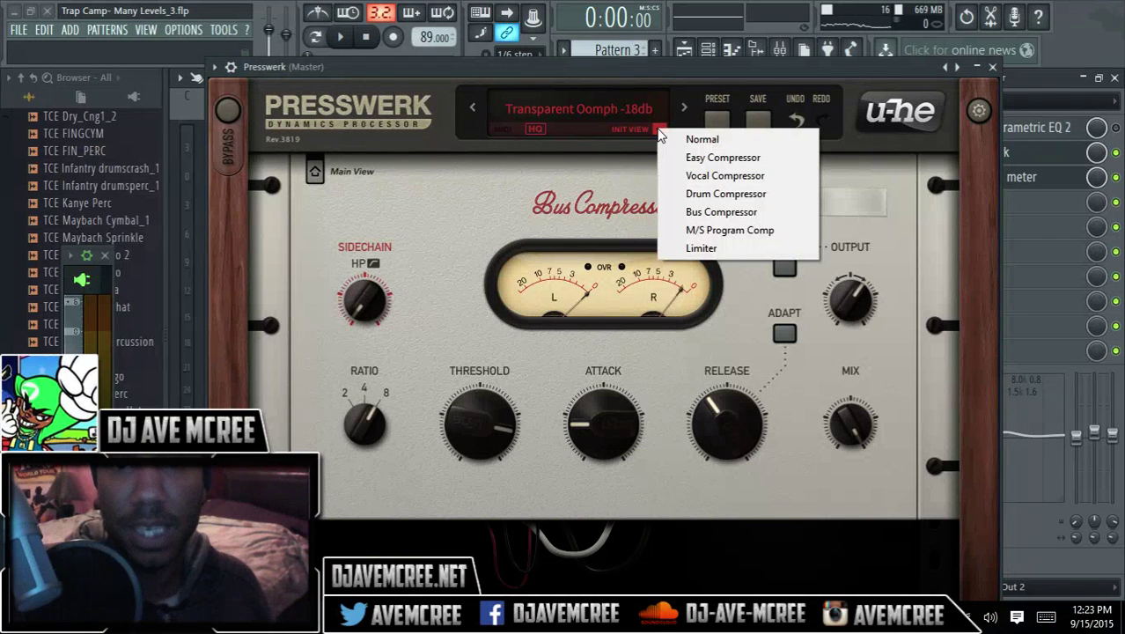
pyautogui.click(747, 229)
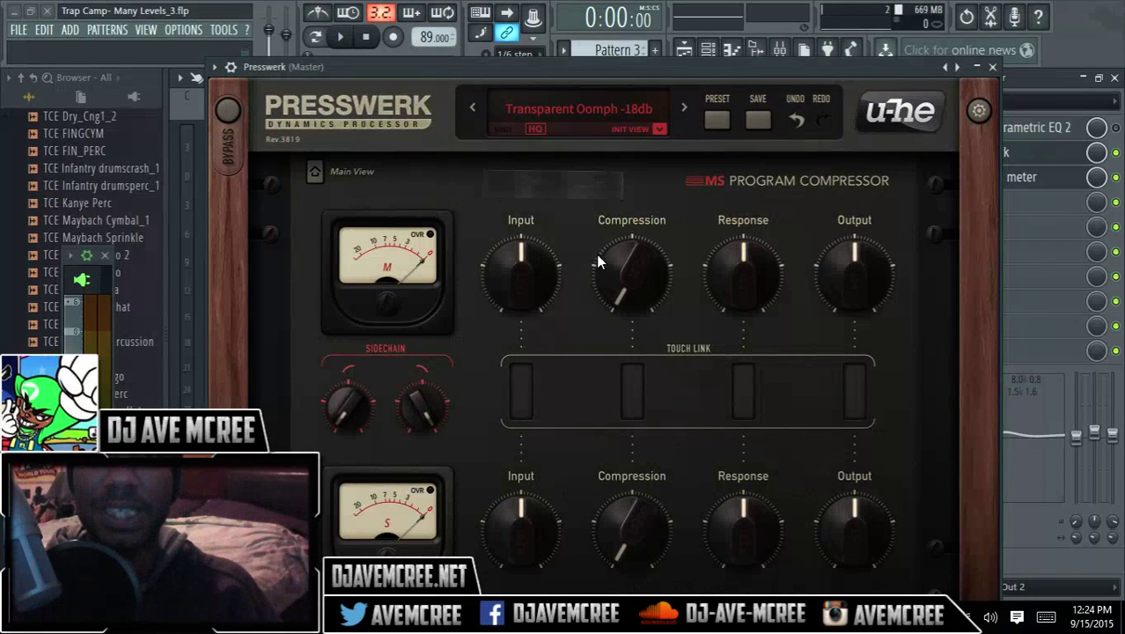
pyautogui.click(662, 128)
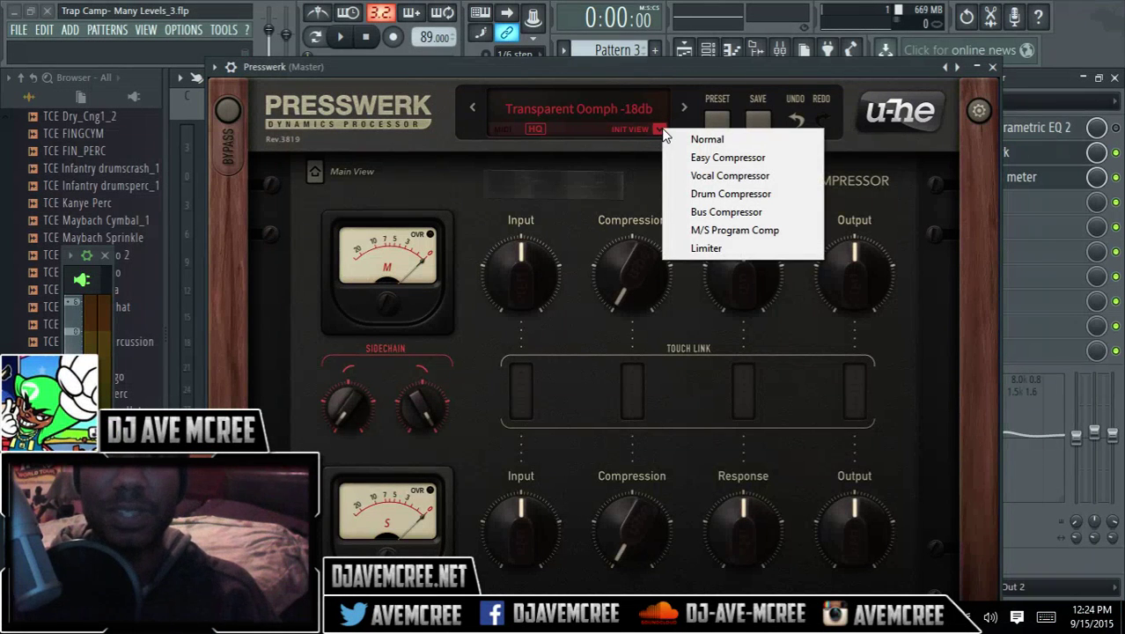
pyautogui.click(675, 253)
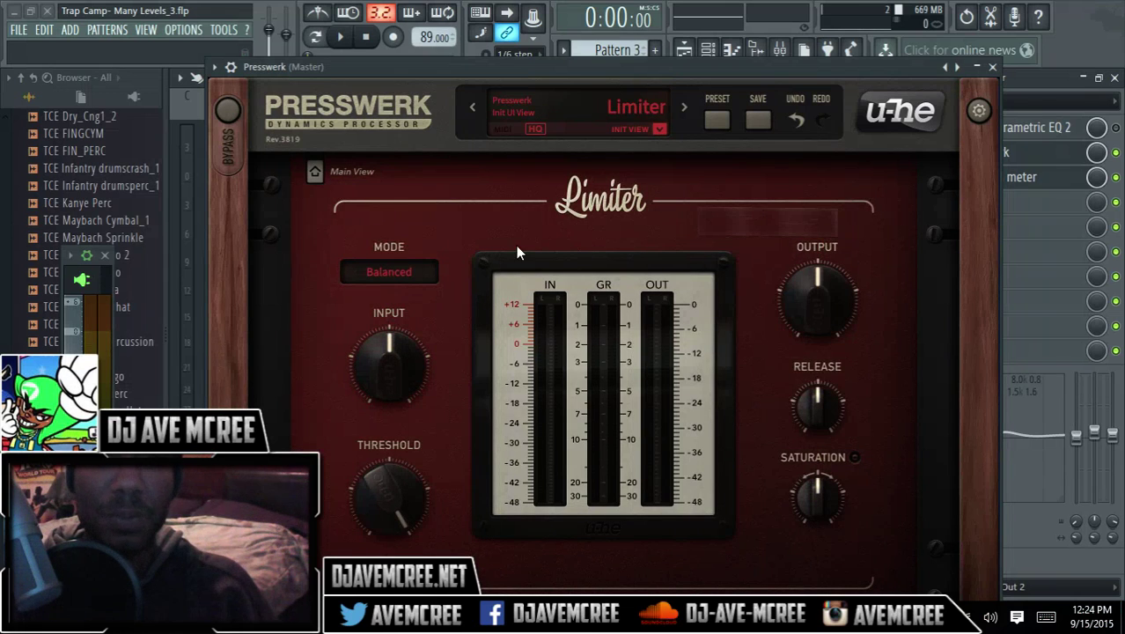
# Set the limiter mode to Punchy and raise the input gain to 7.58 dB while Pattern 3 plays.
pyautogui.click(385, 272)
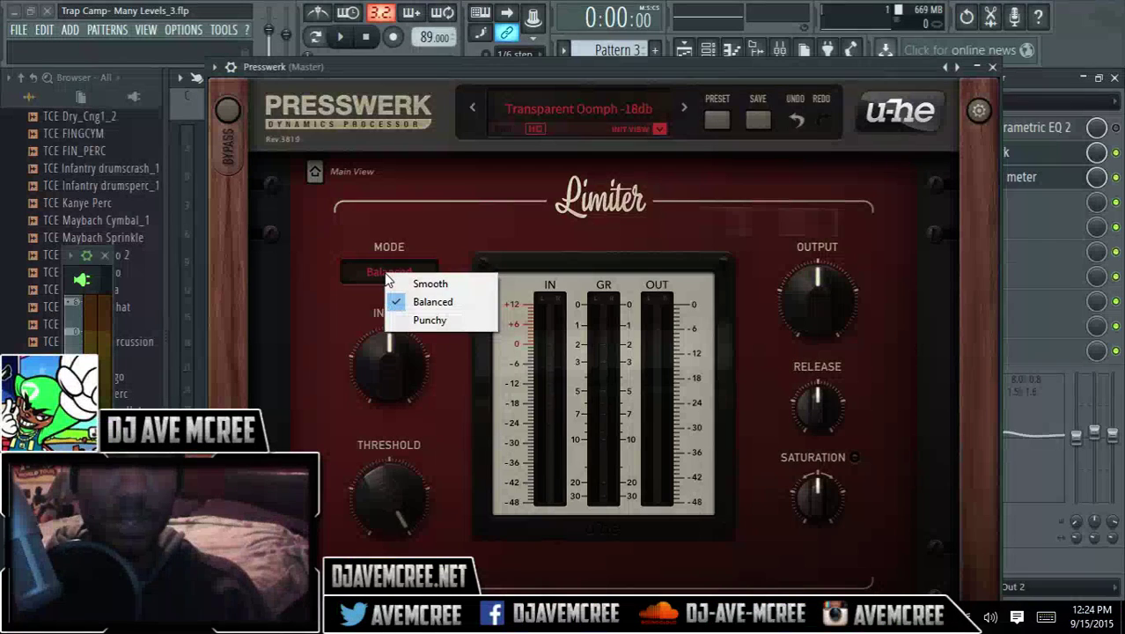
pyautogui.click(423, 319)
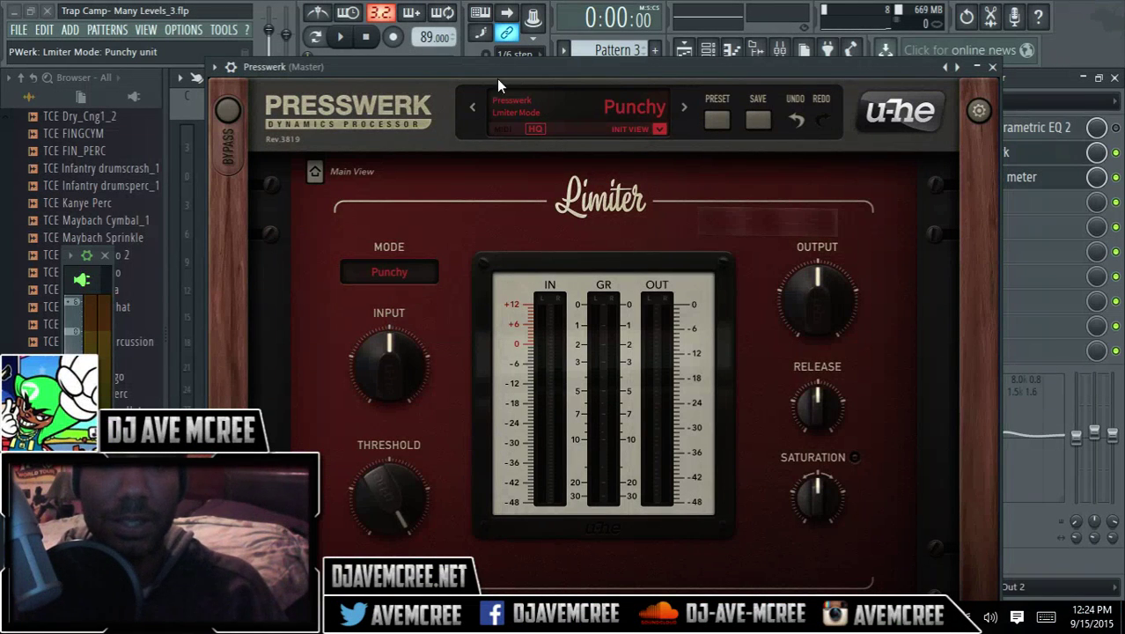
pyautogui.click(349, 39)
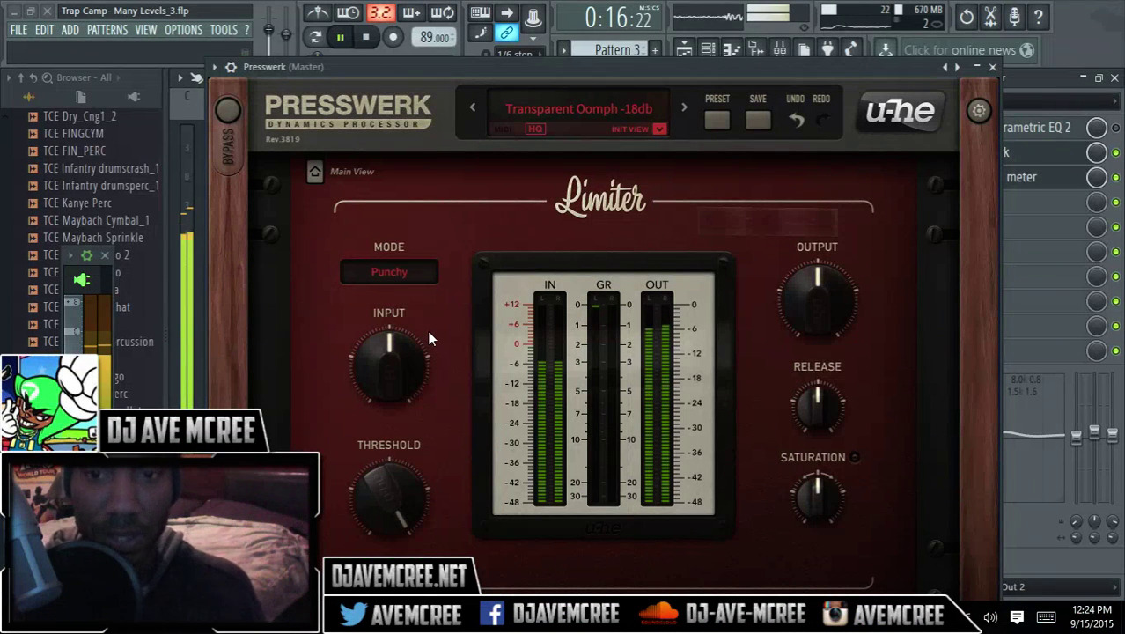
pyautogui.click(404, 387)
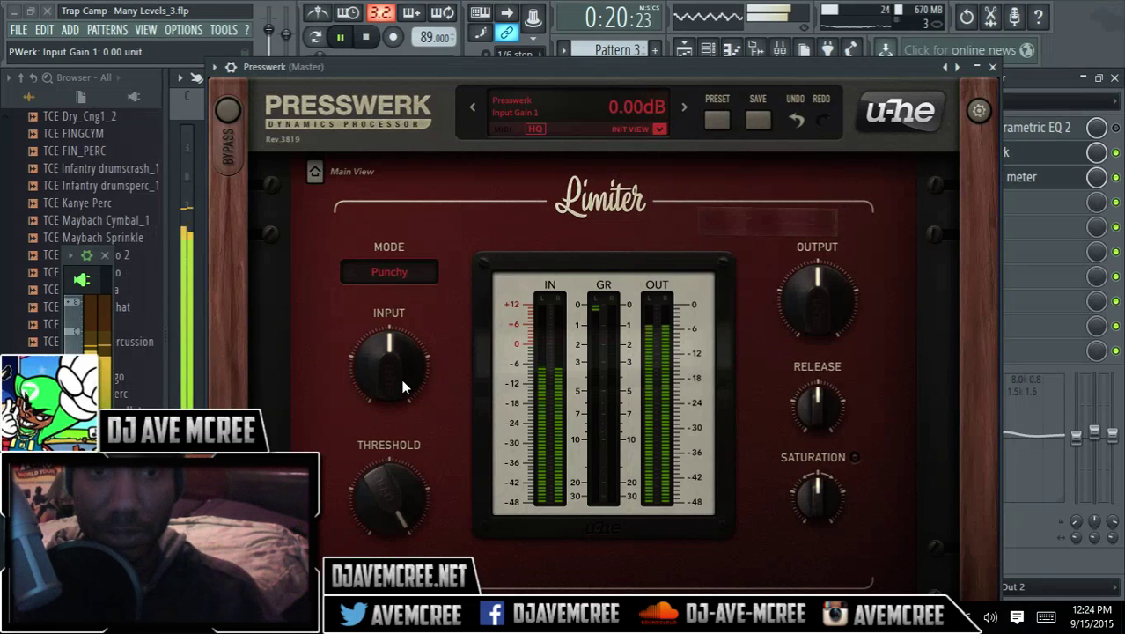
pyautogui.moveTo(403, 387); pyautogui.dragTo(404, 358)
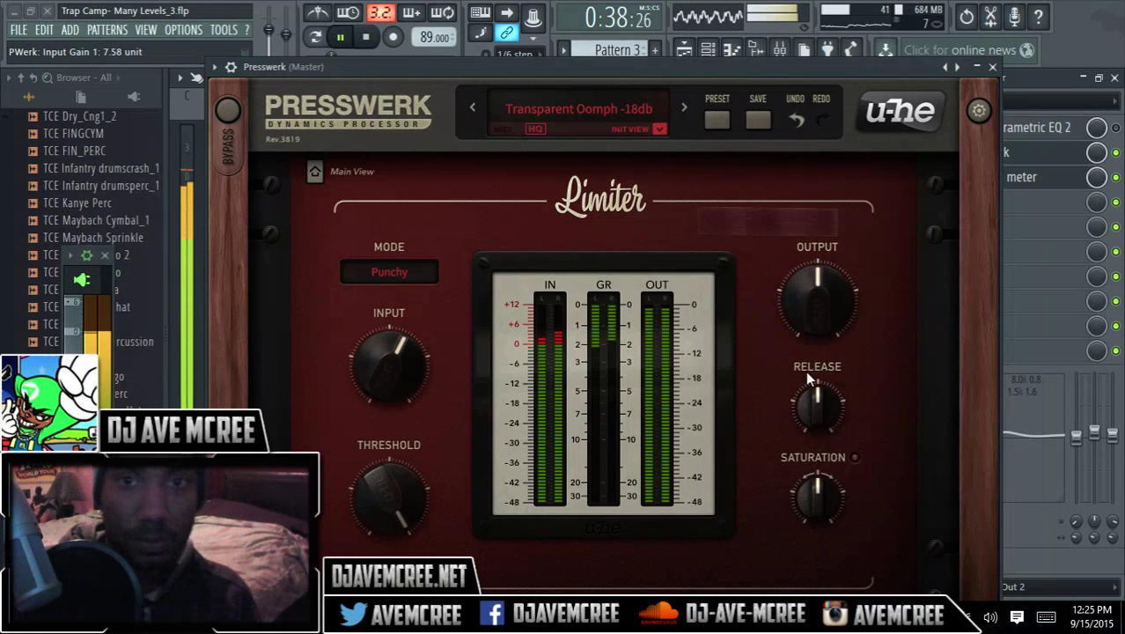
# Compare the limiter's Smooth mode during playback and change the mode to Balanced.
pyautogui.click(408, 269)
pyautogui.click(435, 281)
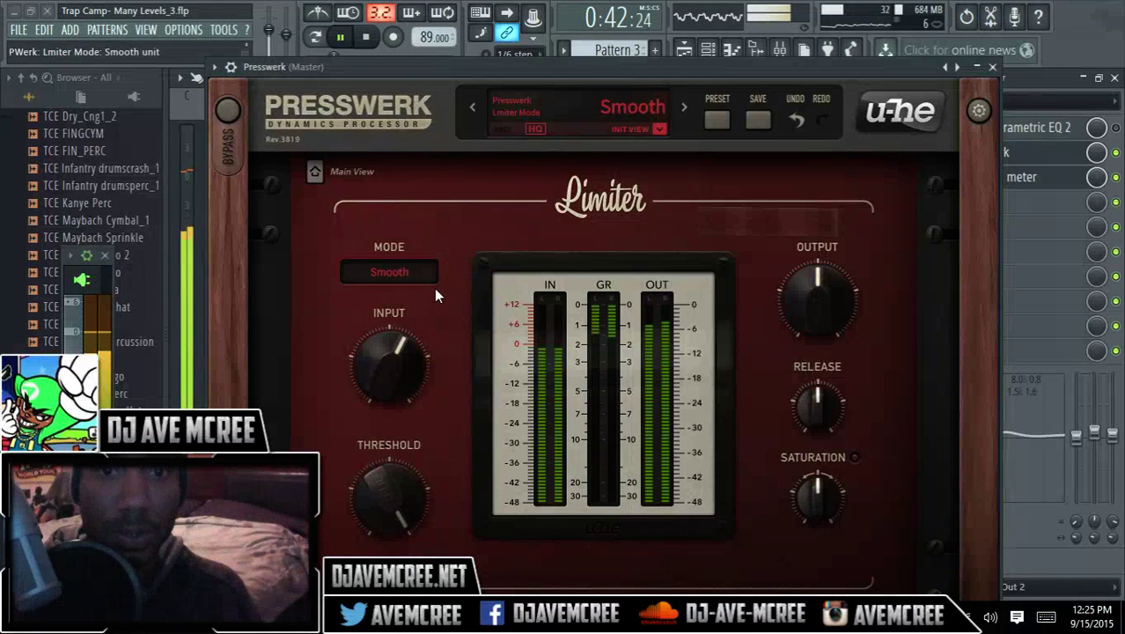
pyautogui.click(380, 271)
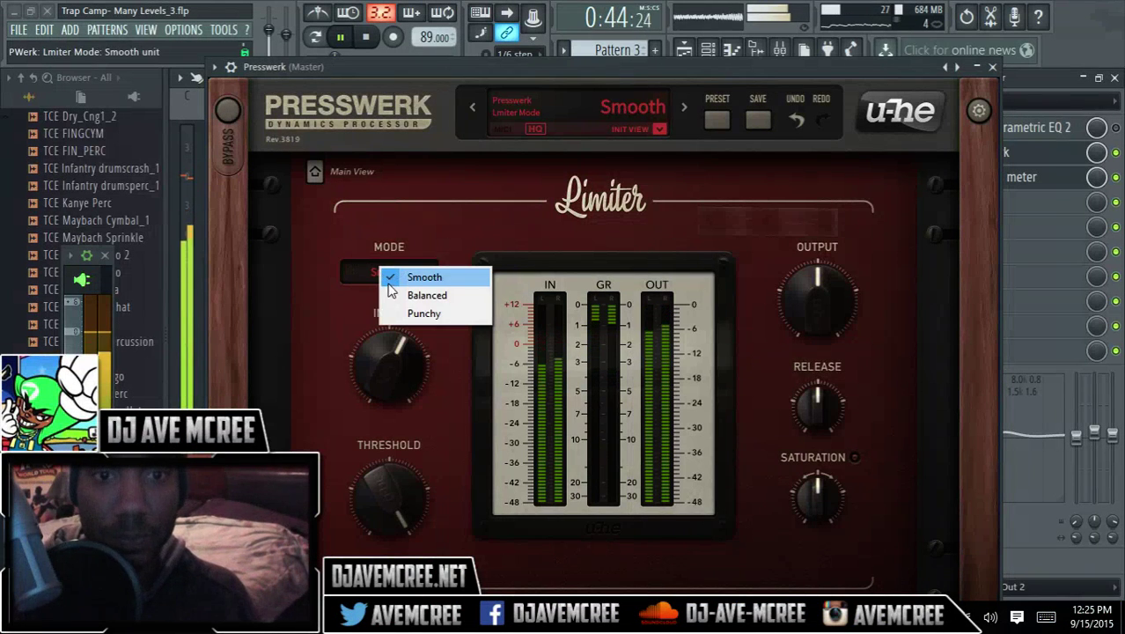
pyautogui.click(392, 296)
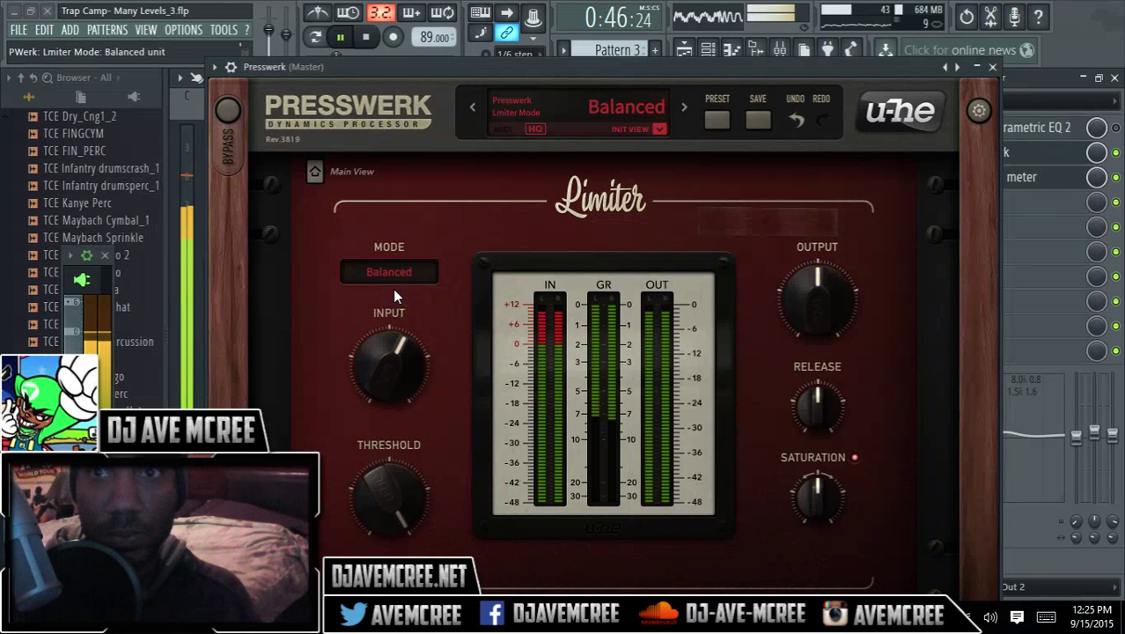
# Stop playback and return Presswerk to the Normal view.
pyautogui.click(366, 37)
pyautogui.click(659, 128)
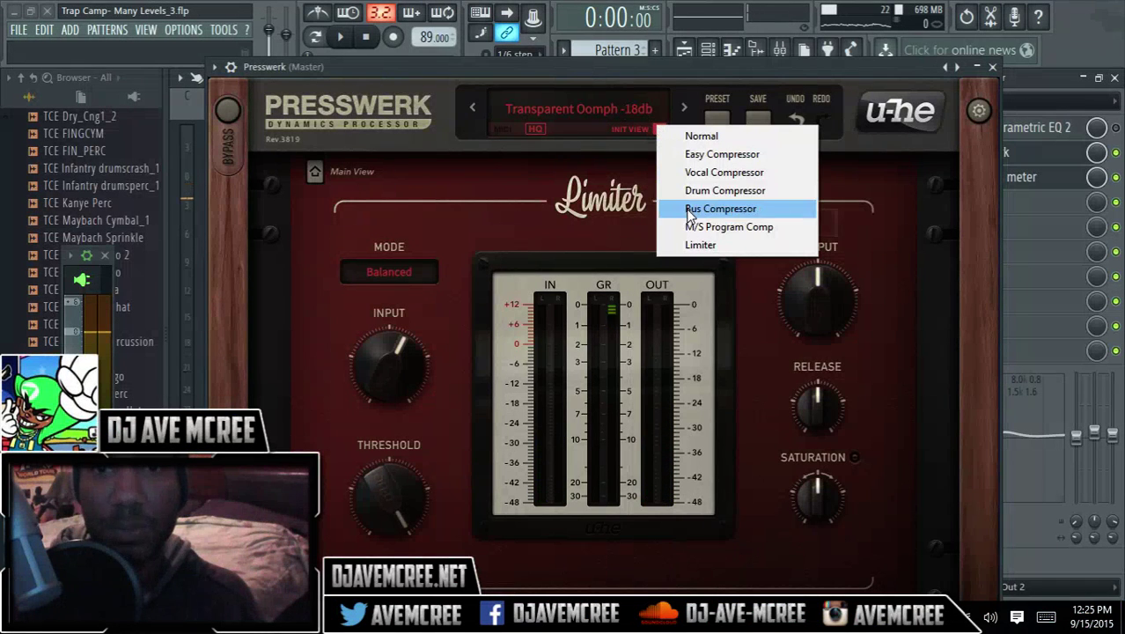
pyautogui.click(690, 137)
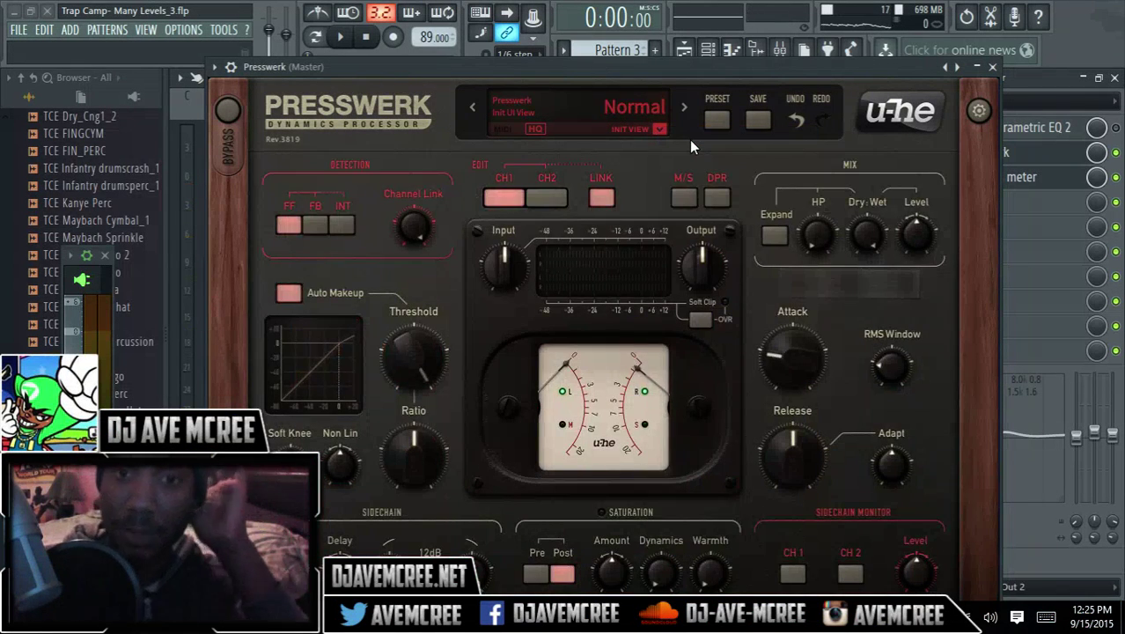